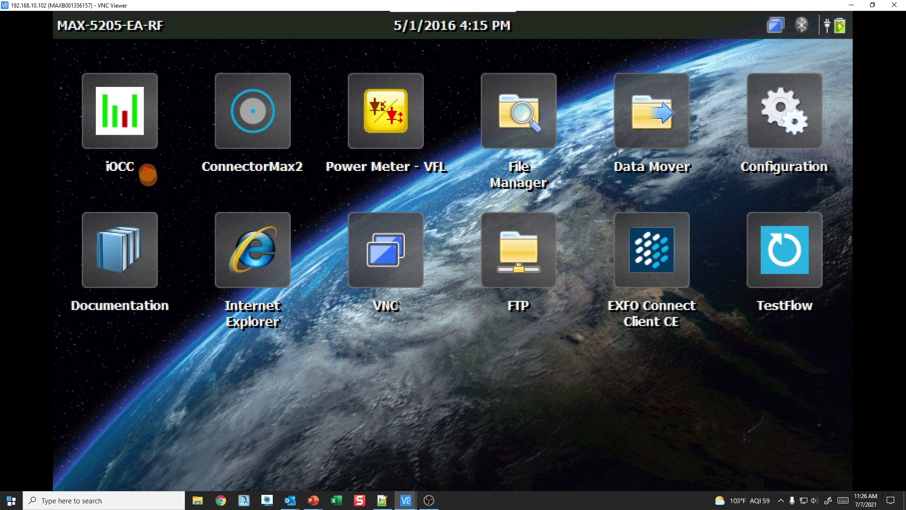
Step: Launch the iOCC application from its icon on the MAX-5205 desktop
mouse_move(67, 61)
mouse_down()
mouse_move(162, 186)
mouse_move(177, 191)
mouse_up()
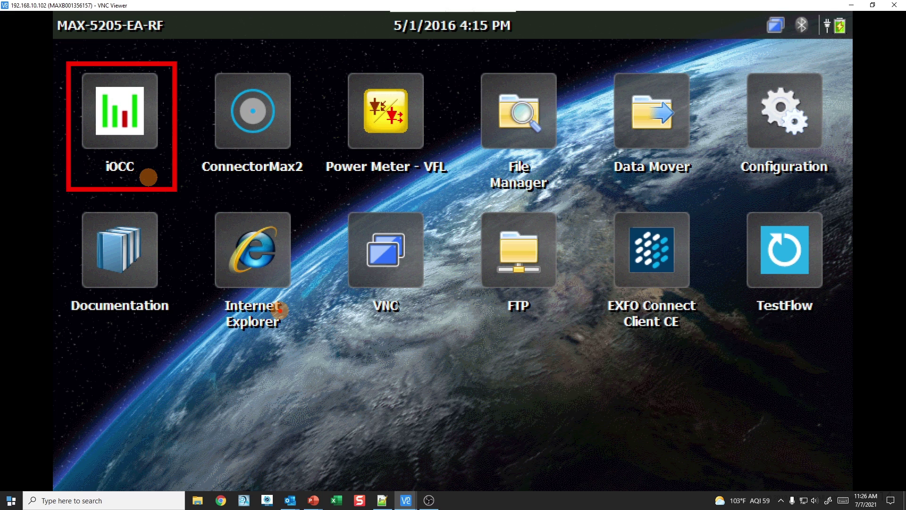
key(Escape)
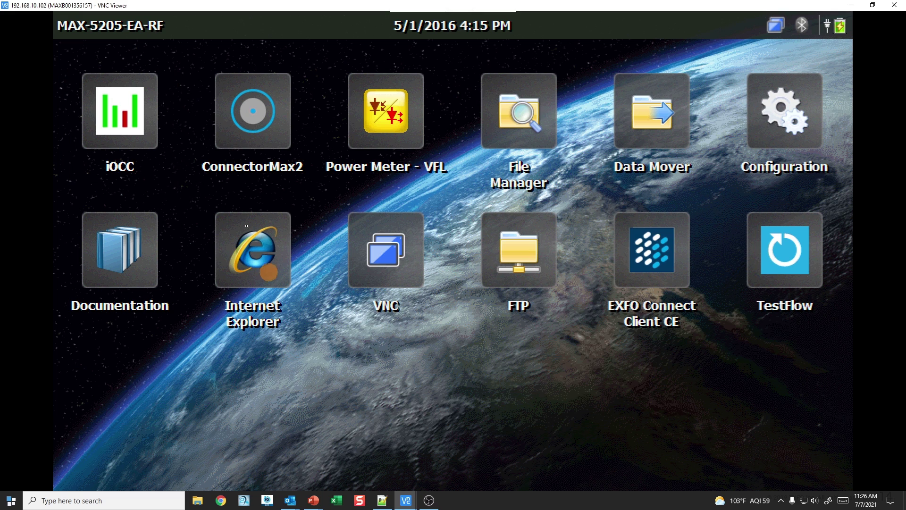
click(147, 126)
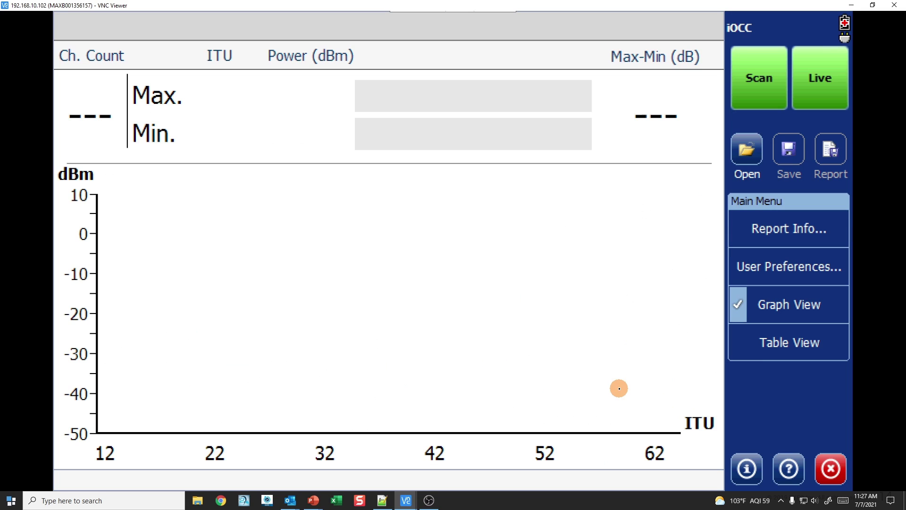
click(790, 417)
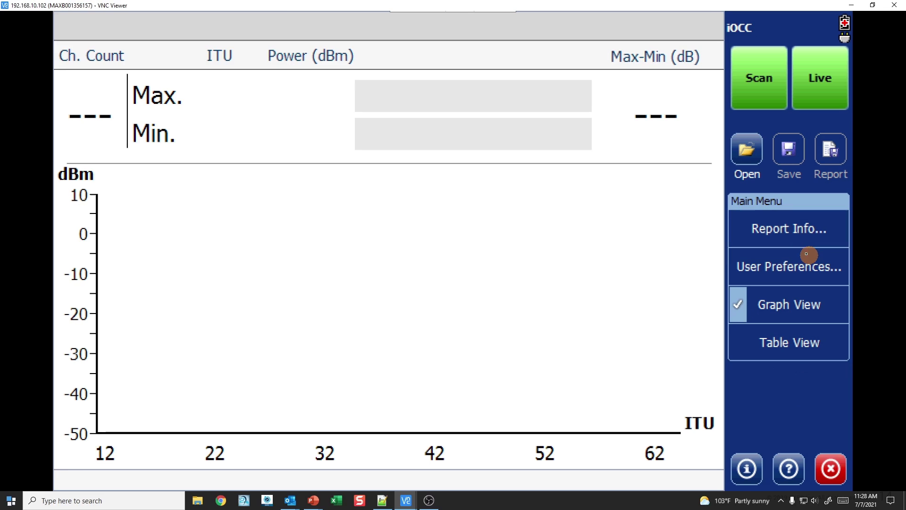
click(781, 227)
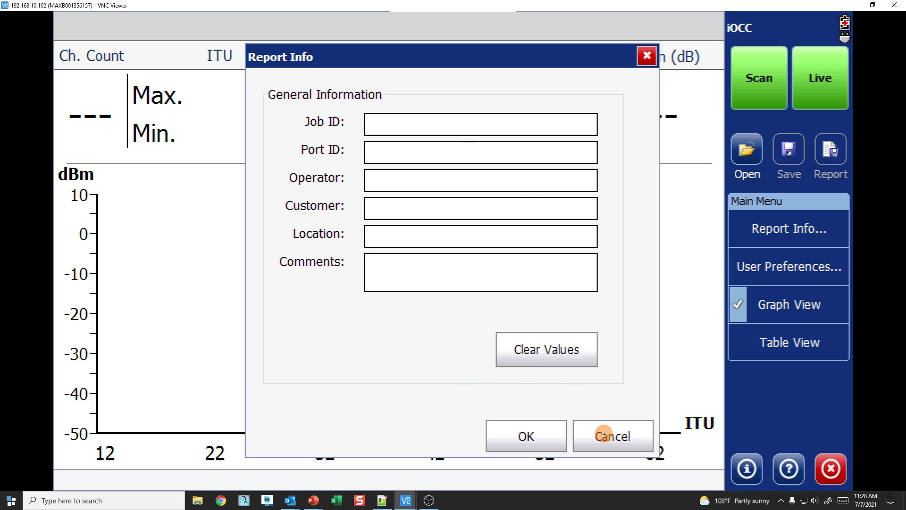
click(604, 435)
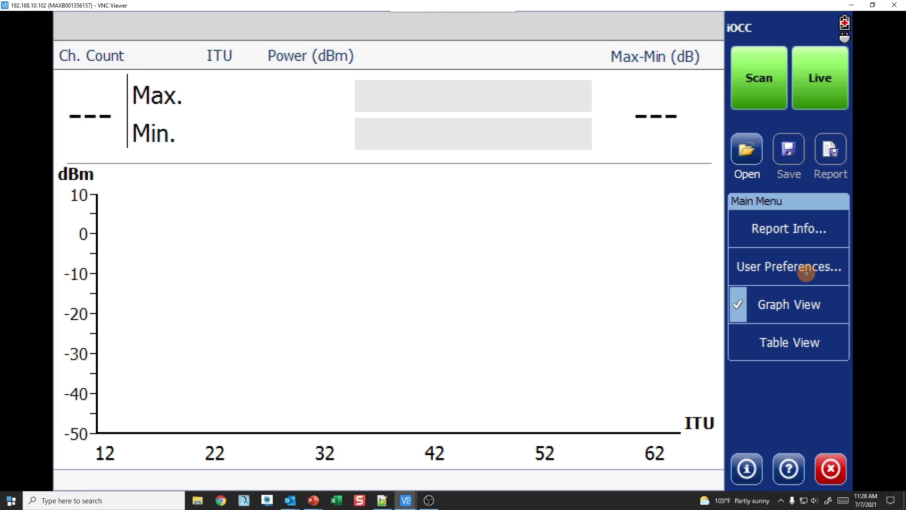
Step: In User Preferences, set Spectral unit to Wavelength (nm), keeping PDF file type and Keep current view
click(837, 292)
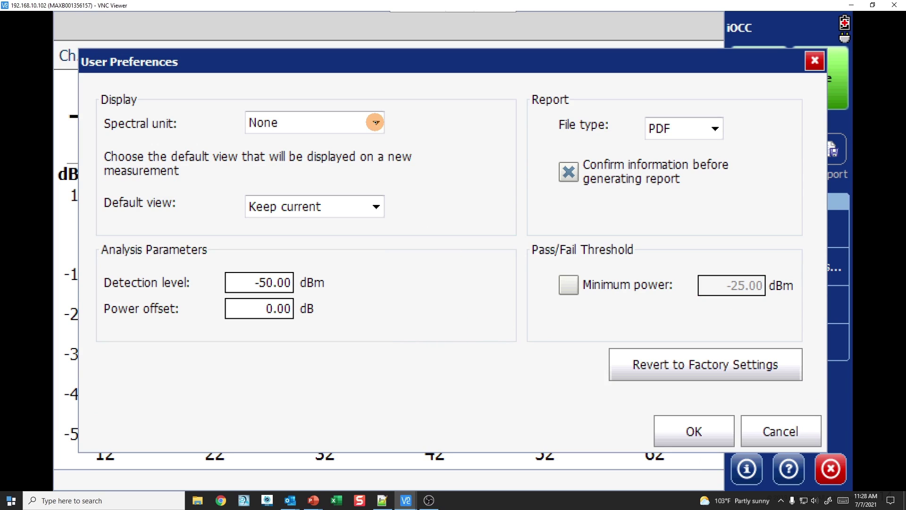
click(376, 122)
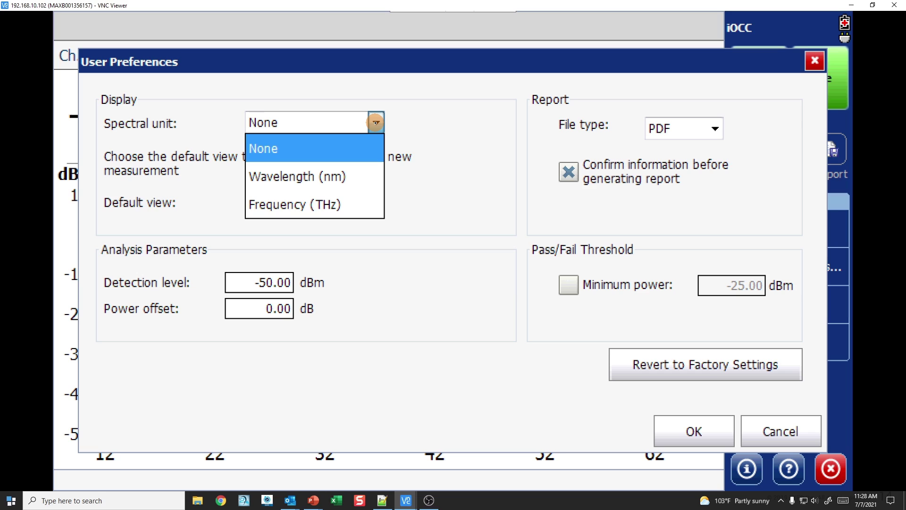
click(348, 183)
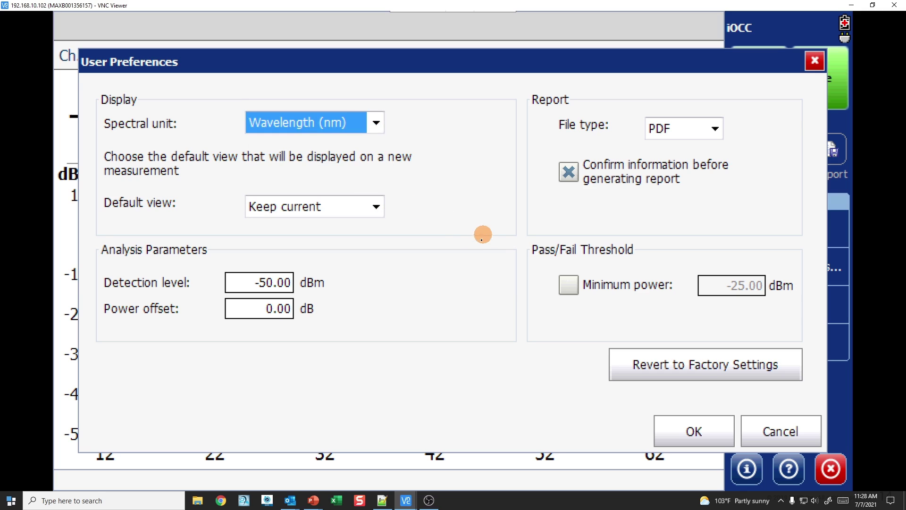
click(716, 130)
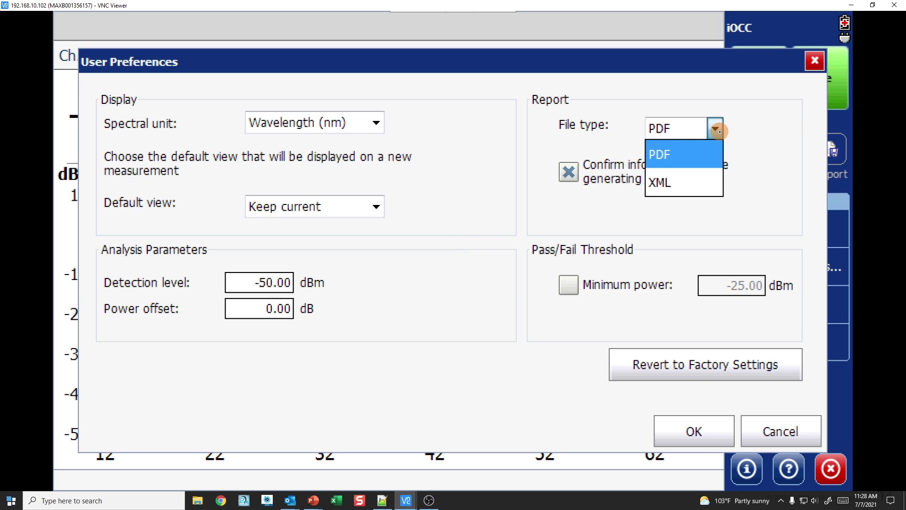
click(749, 201)
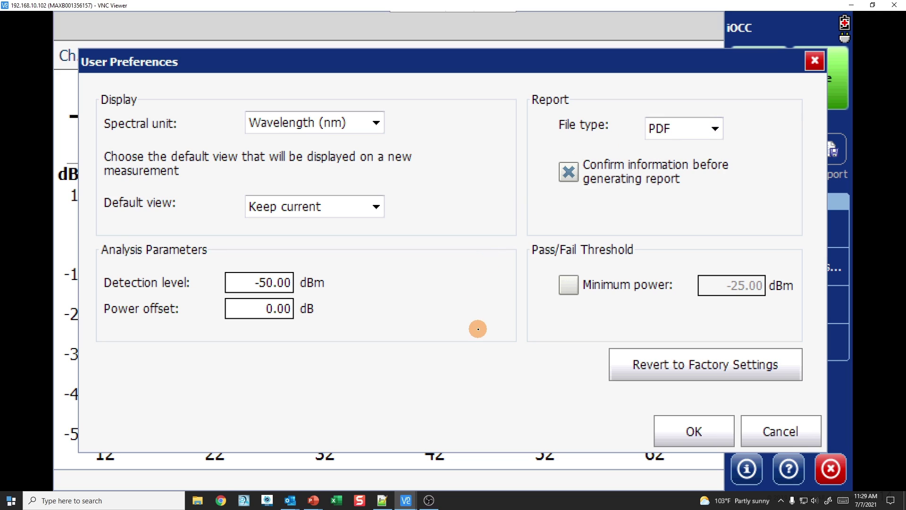
click(377, 206)
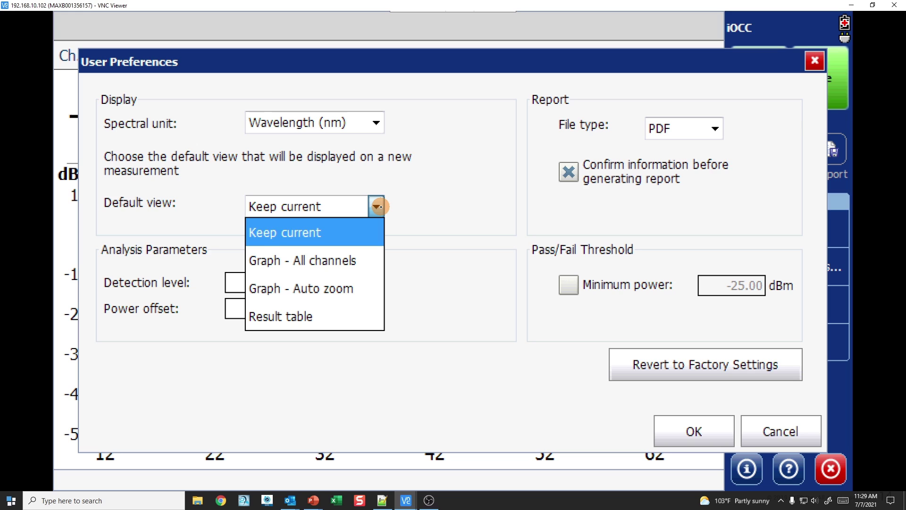
click(380, 206)
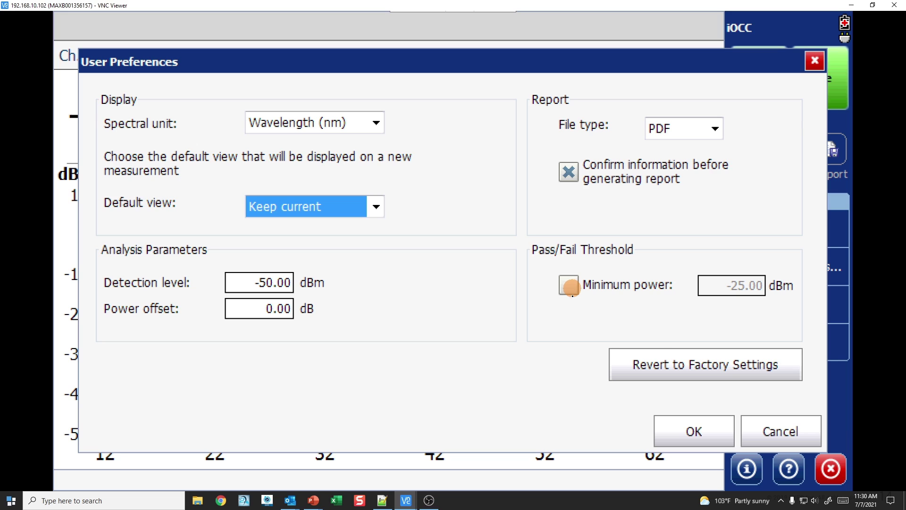
click(690, 429)
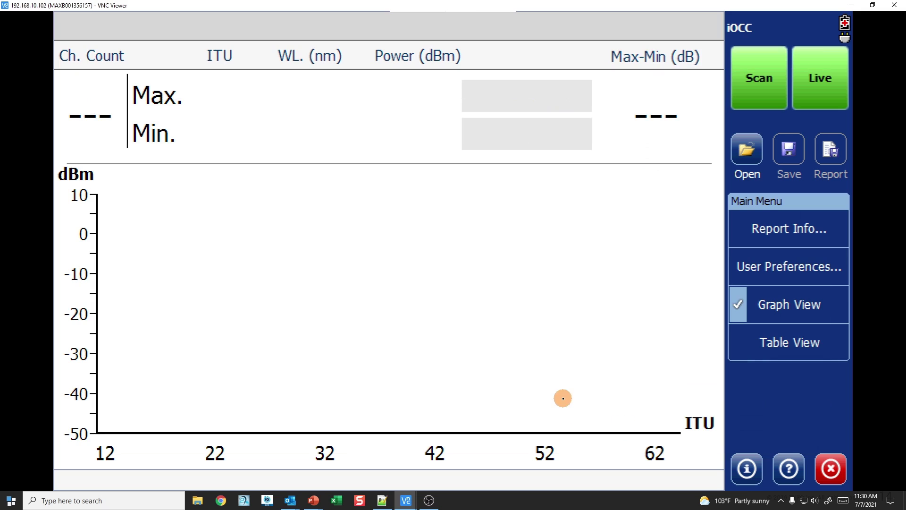
Step: Run a spectrum scan, detecting channel ITU 33 at 1550.918 nm with -2.14 dBm
click(791, 343)
click(787, 305)
click(762, 84)
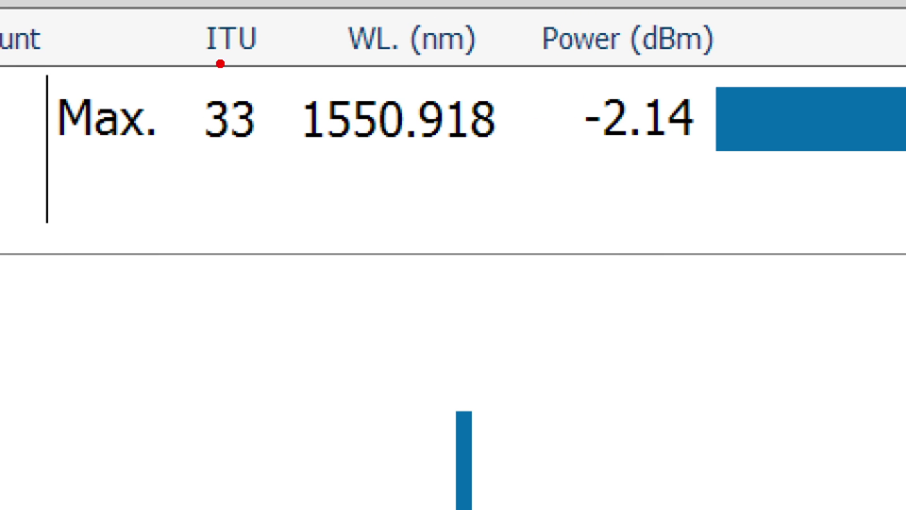
mouse_move(175, 26)
mouse_down()
mouse_move(238, 185)
mouse_move(269, 162)
mouse_move(420, 150)
mouse_move(541, 79)
mouse_move(723, 189)
mouse_move(711, 157)
mouse_up()
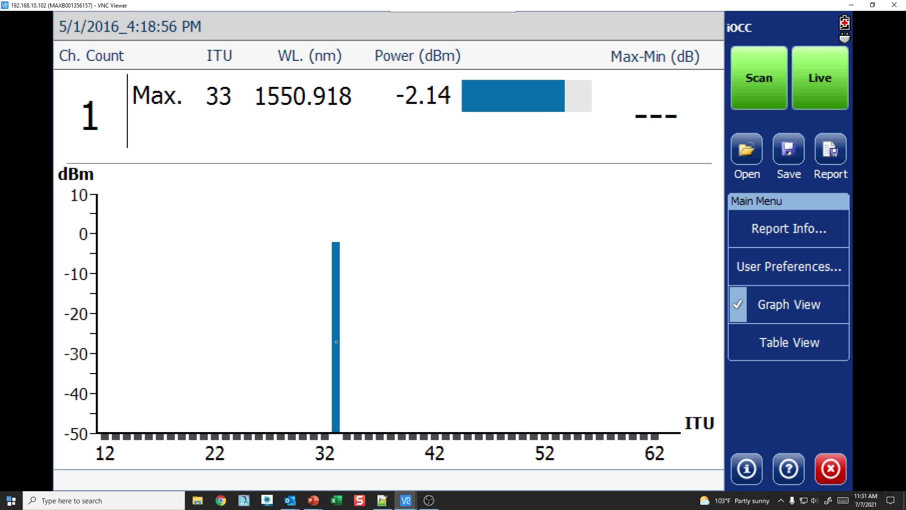
Step: Zoom on channel 33 and back, switch to Table View, then hide channels with no power
click(336, 341)
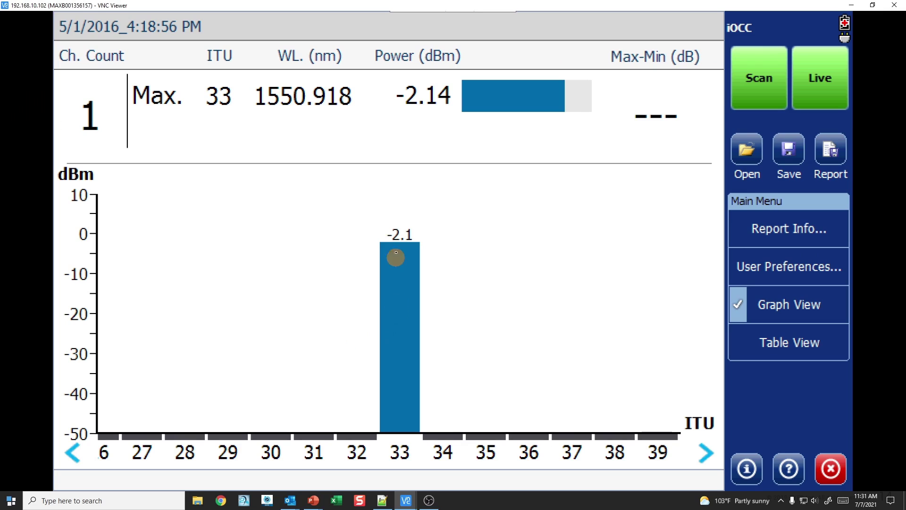
click(401, 291)
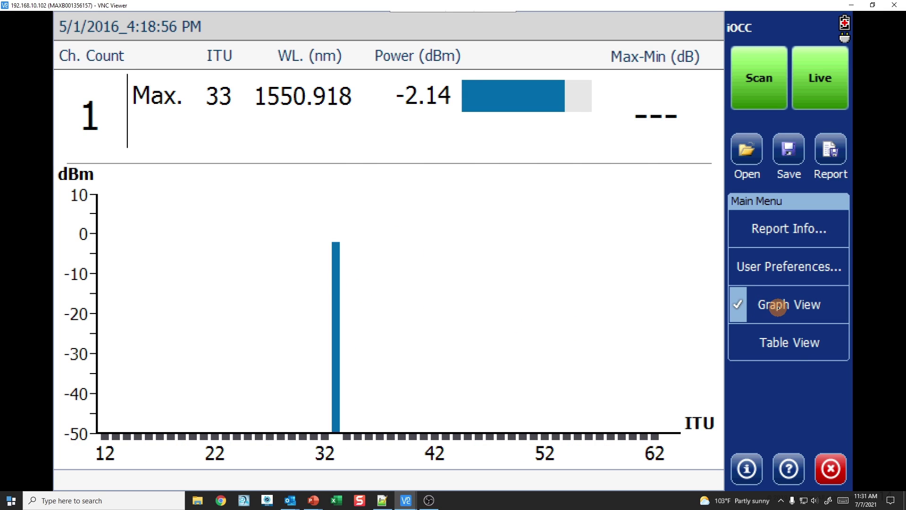
click(783, 345)
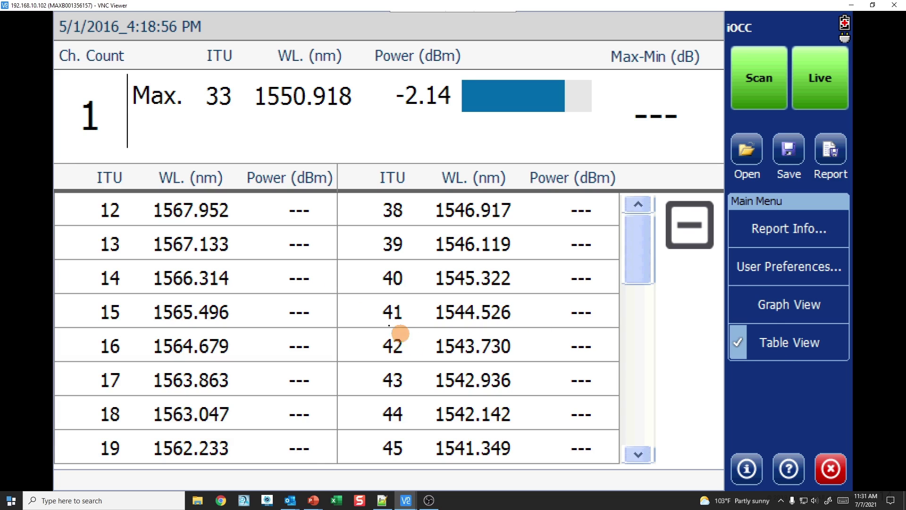
click(649, 419)
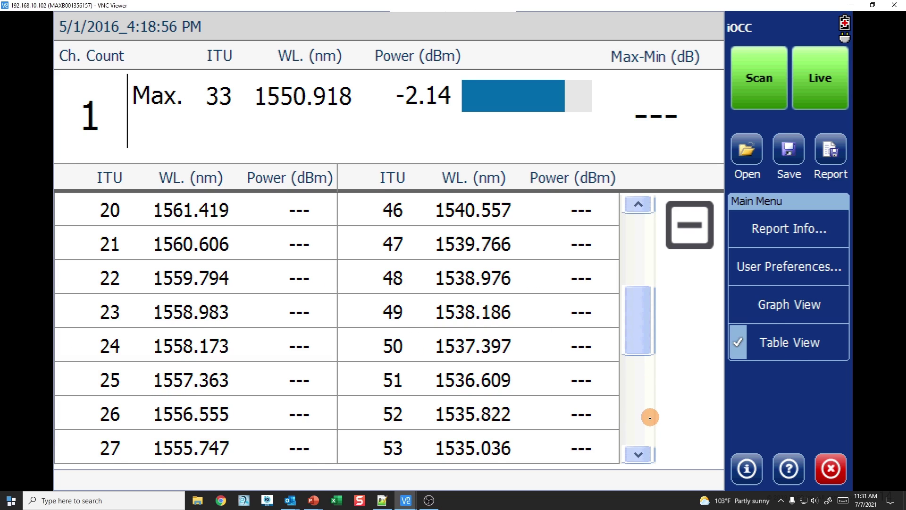
click(642, 418)
click(641, 304)
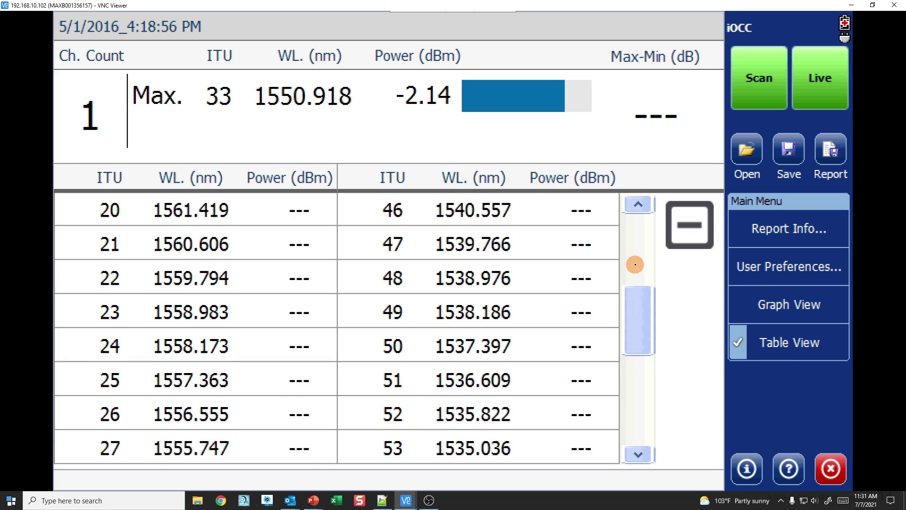
click(636, 264)
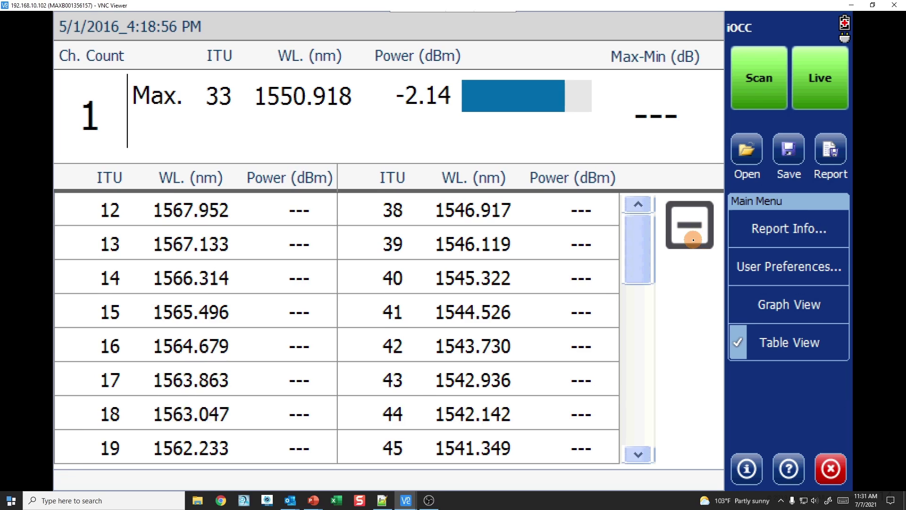
click(693, 241)
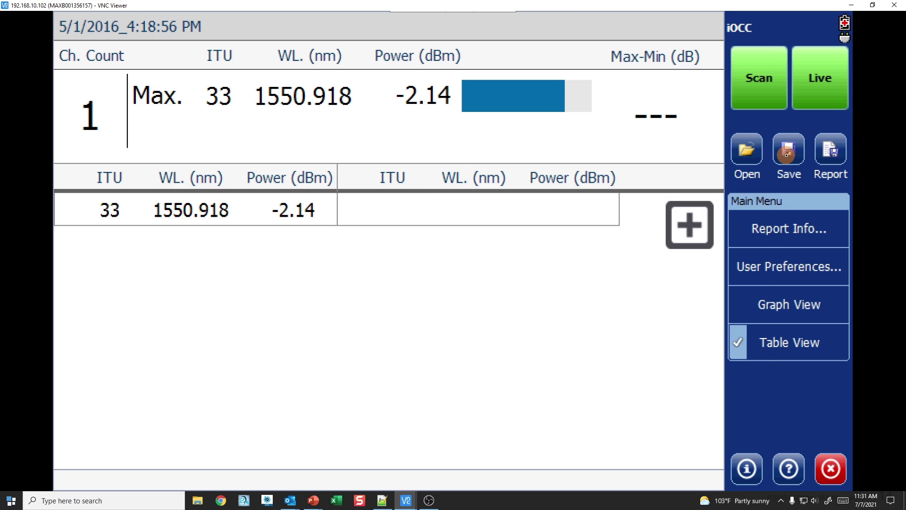
click(787, 151)
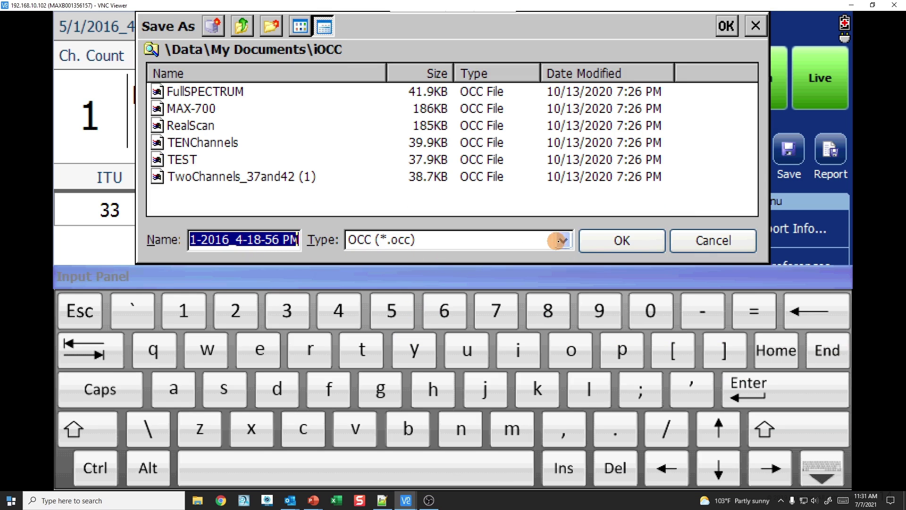
click(693, 241)
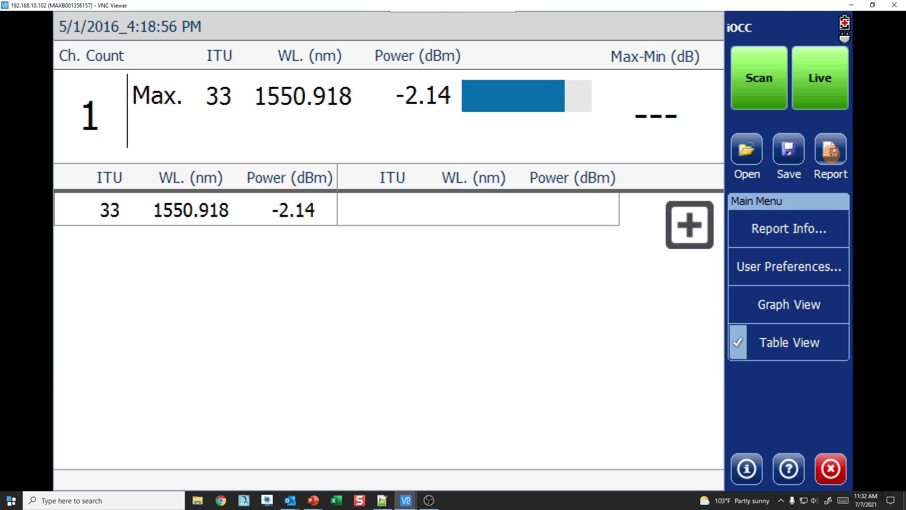
click(830, 151)
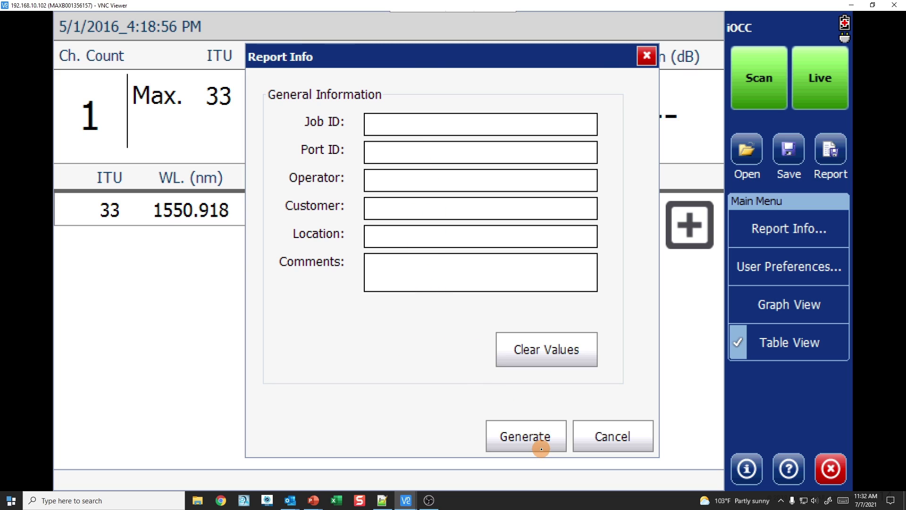
click(614, 439)
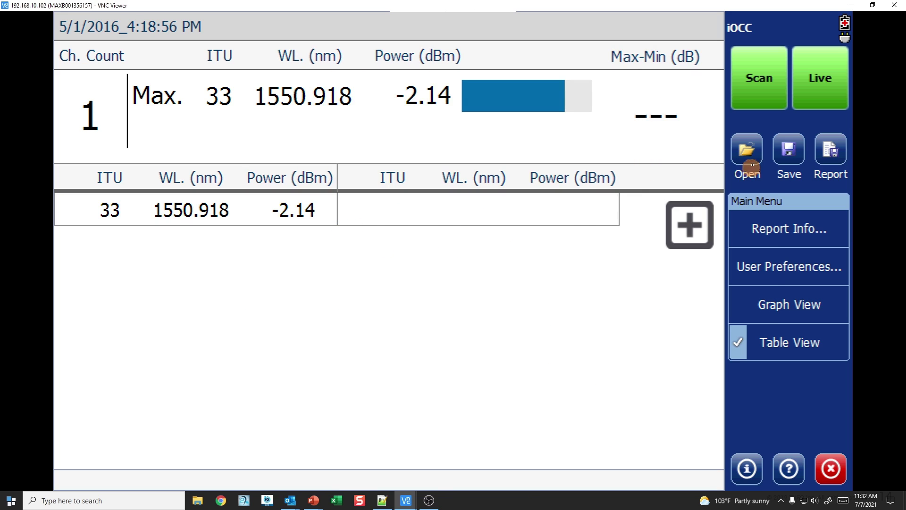
Step: Open the saved TENChannels measurement with 12 channels, ITU 31–42
click(754, 162)
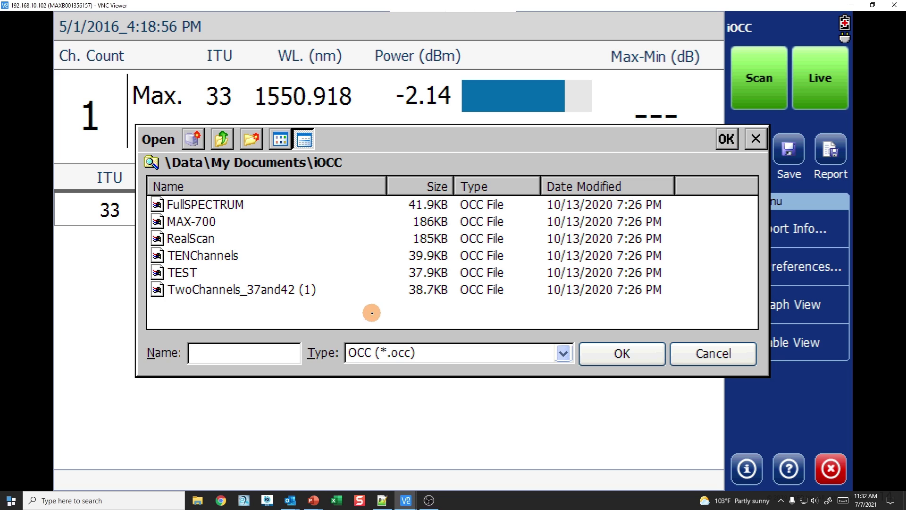
click(228, 255)
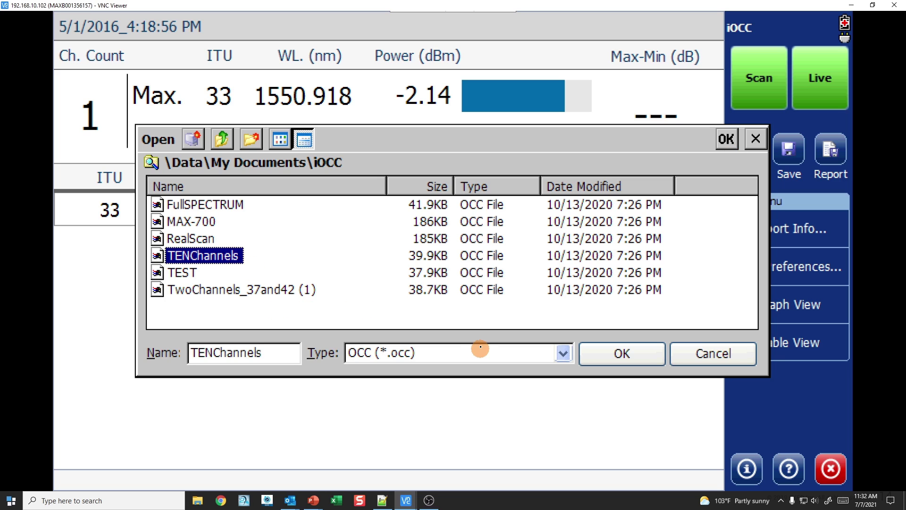
click(592, 355)
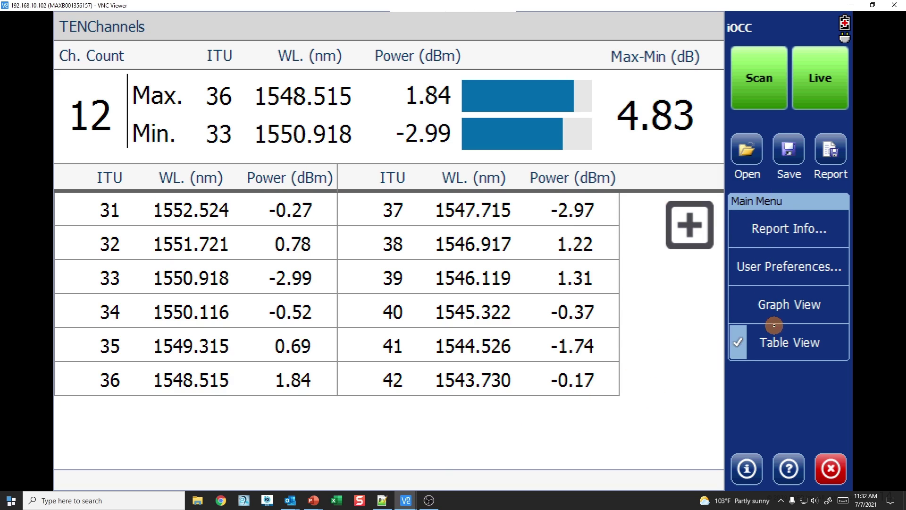
Step: Show the channels as a bar graph, zooming in on channels 25–37 and back out
click(783, 306)
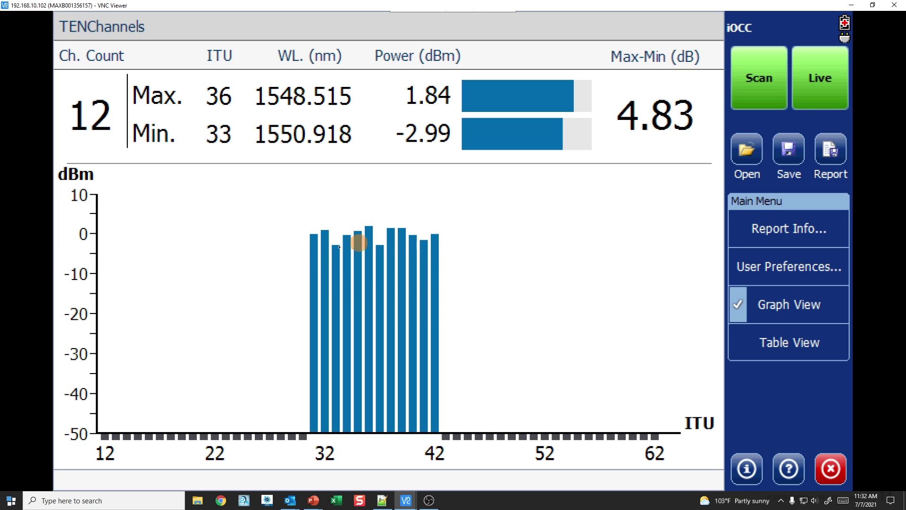
double_click(314, 310)
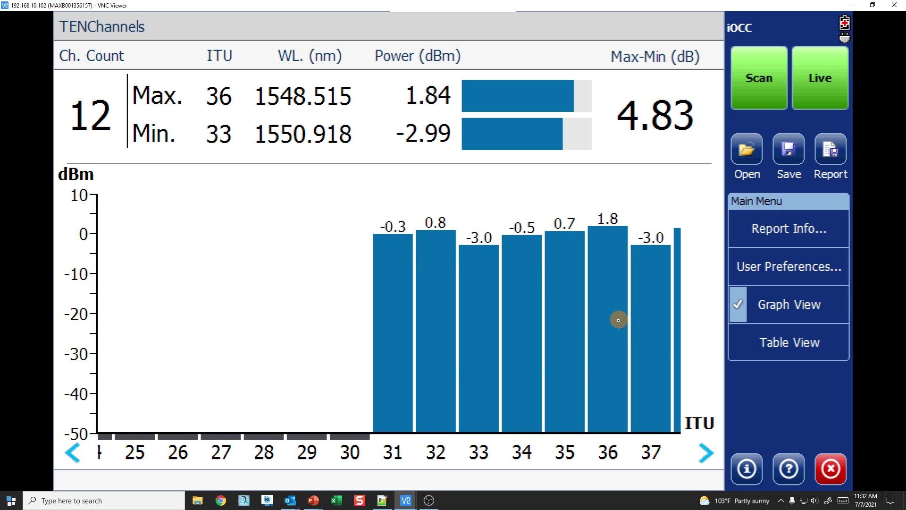
click(615, 321)
Step: Return to Table View, toggle the full ITU channel list on and off, then start Save As
click(814, 353)
click(693, 231)
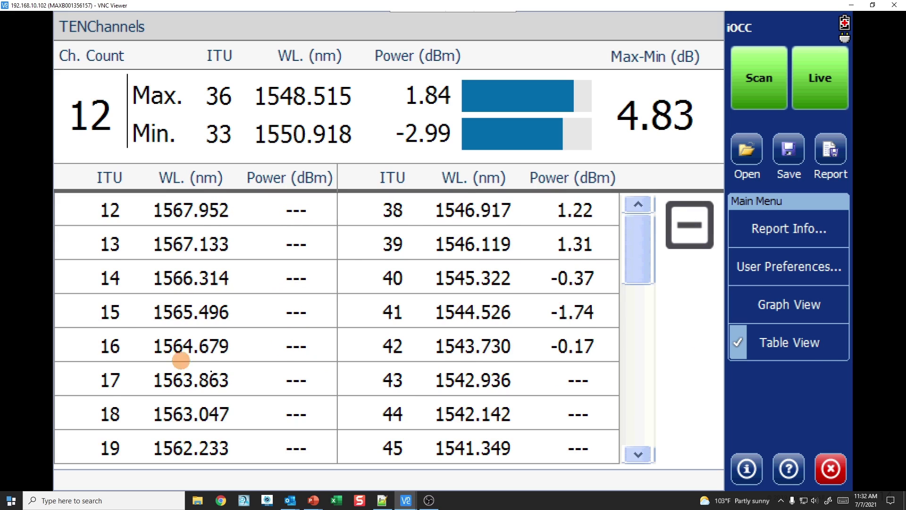
click(678, 234)
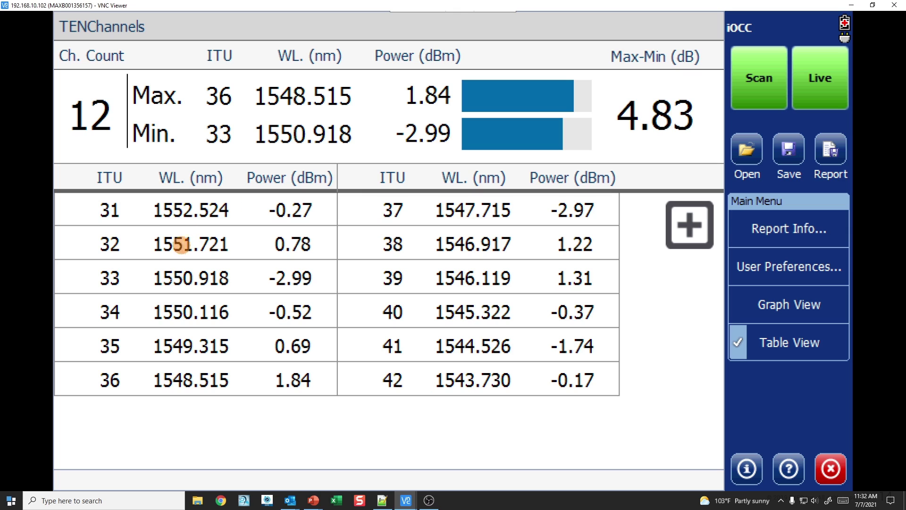
click(696, 237)
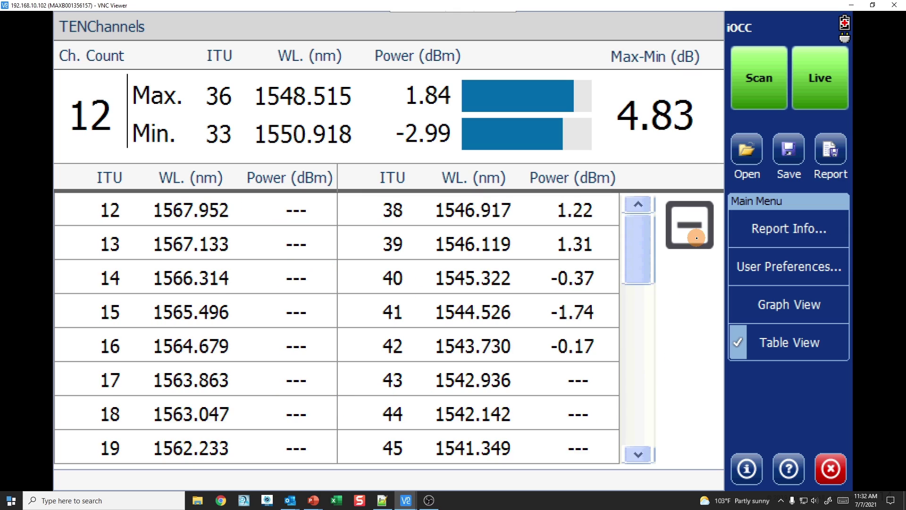
click(696, 238)
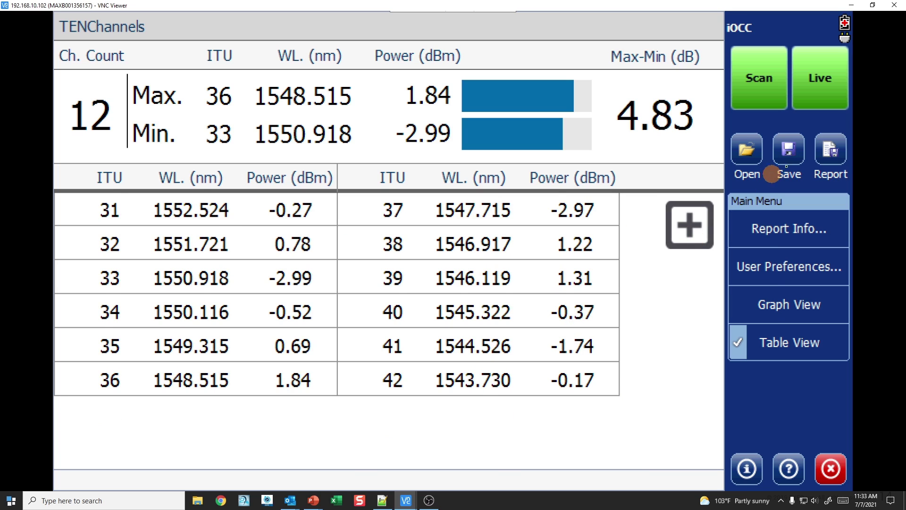
click(790, 156)
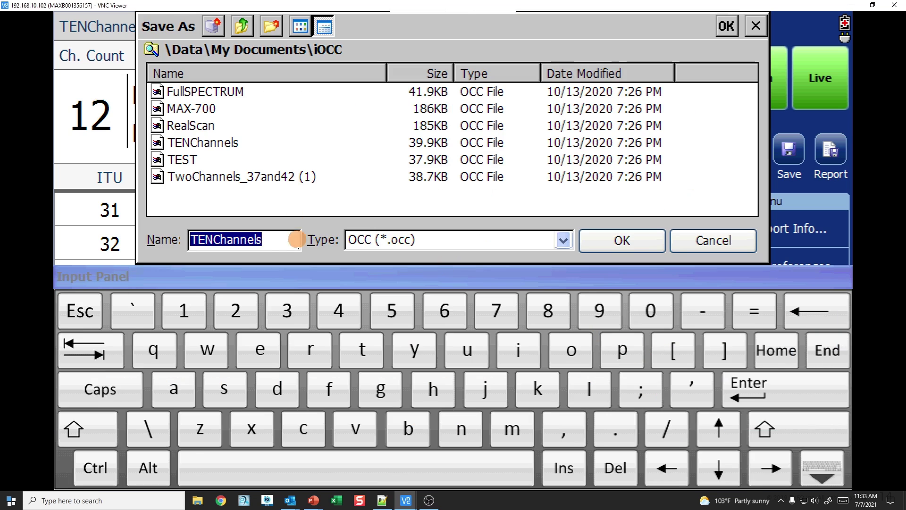
Step: Replace the default file name with DEMO and save the 12-channel measurement
click(274, 241)
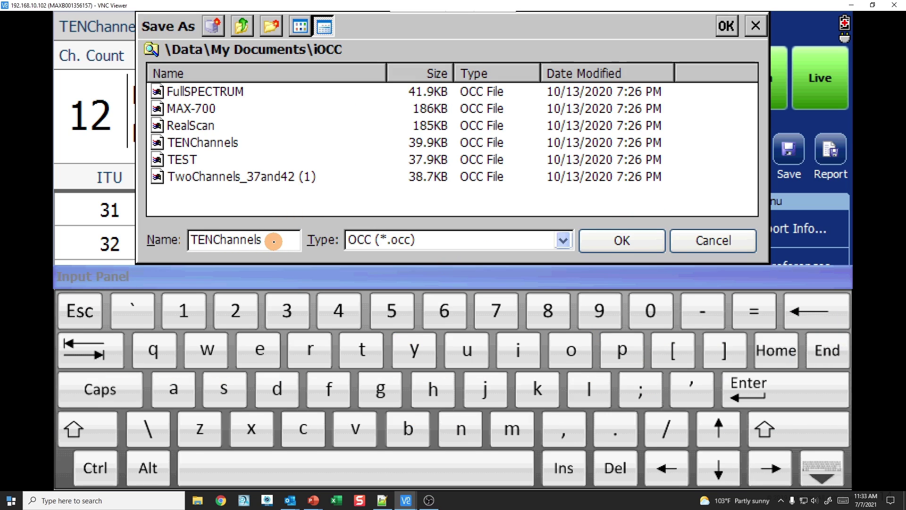
key(BackSpace)
key(BackSpace)
key(BackSpace)
key(BackSpace)
key(BackSpace)
key(BackSpace)
key(BackSpace)
key(BackSpace)
key(BackSpace)
text(DEMO)
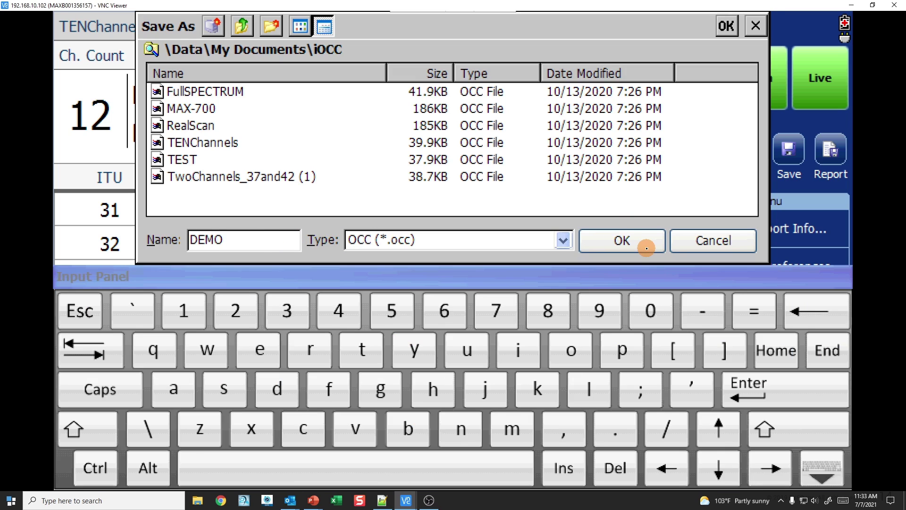
click(645, 246)
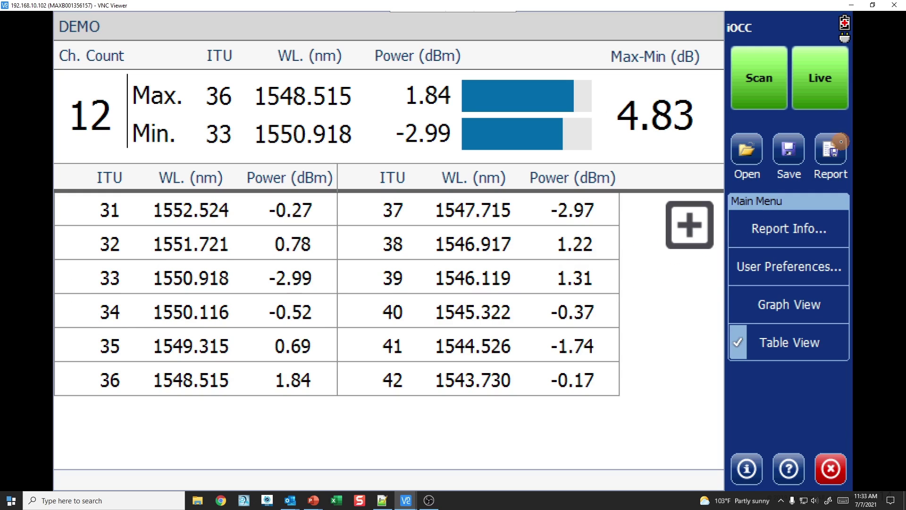
Step: Fill in the report form with Port ID 001, the operator's name and the Job ID, then generate it
click(831, 147)
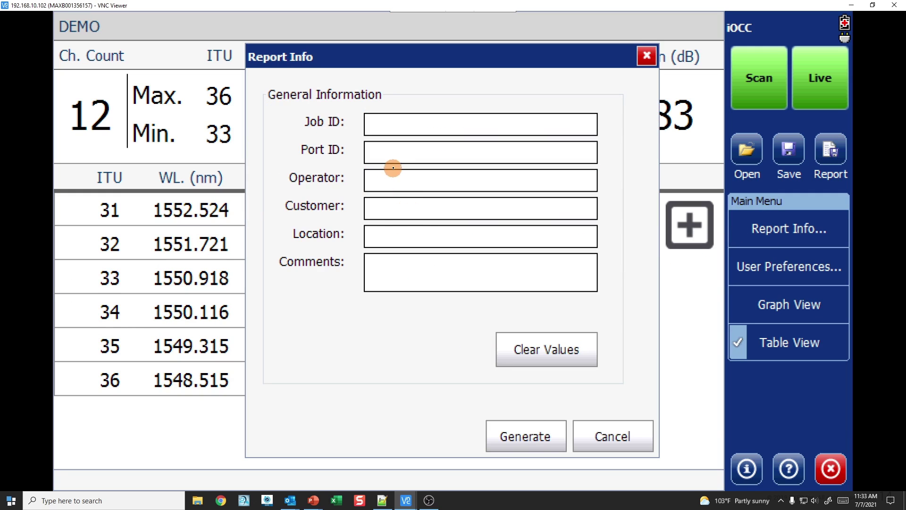
click(409, 153)
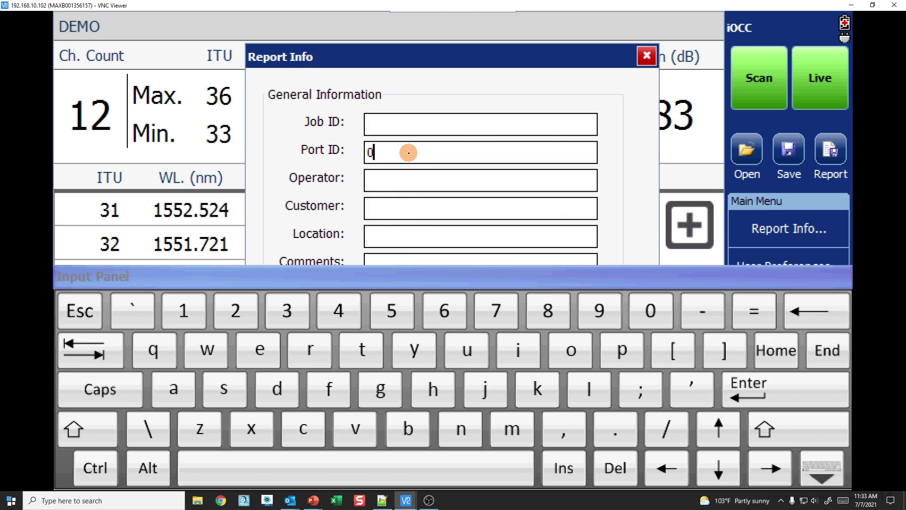
text(001)
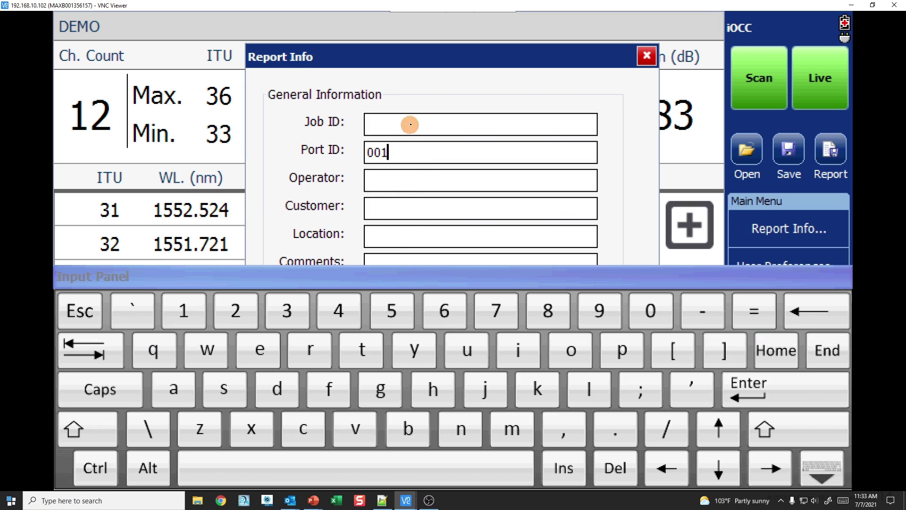
click(419, 180)
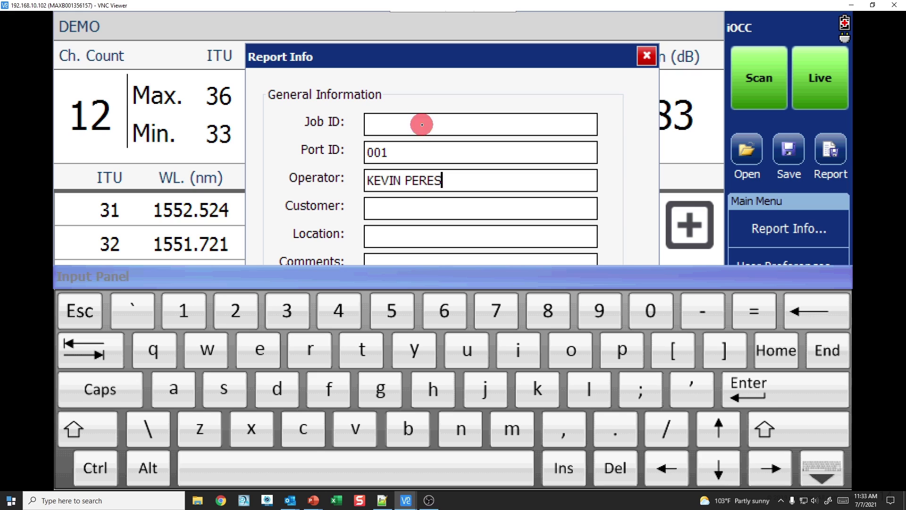
click(422, 125)
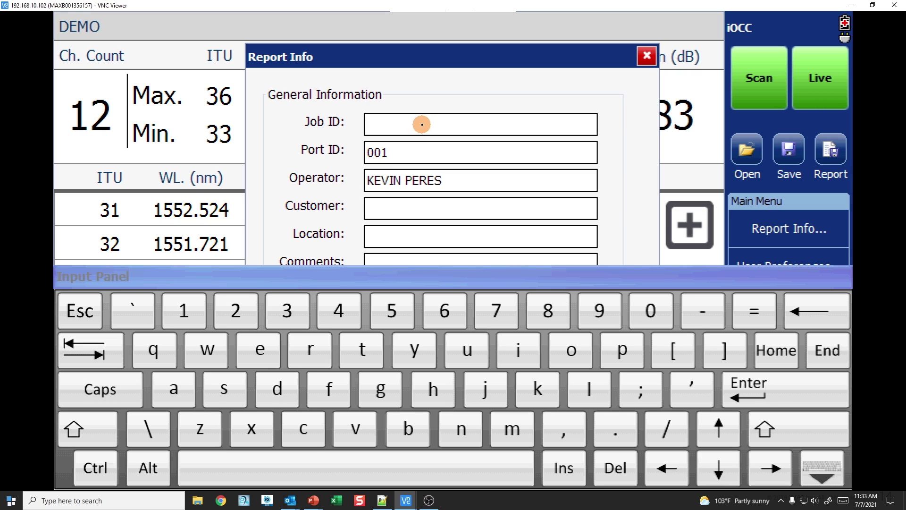
text(WO8764)
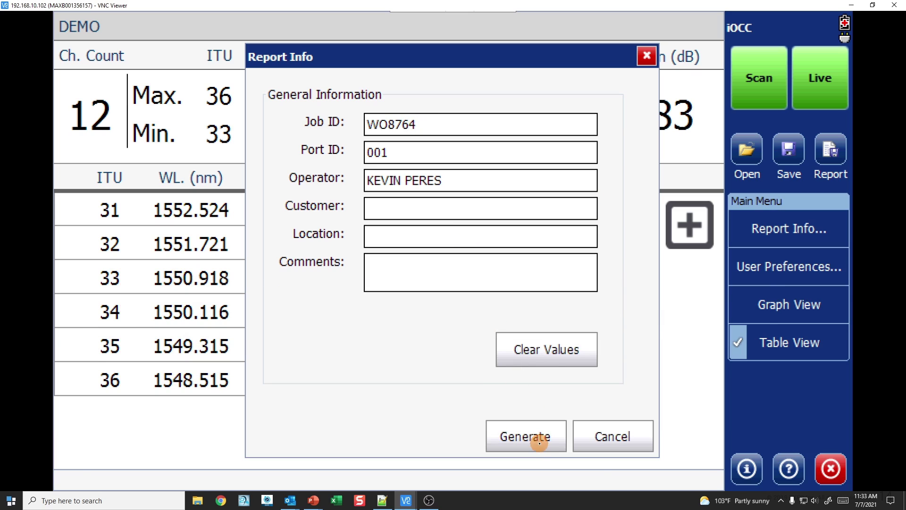
click(535, 437)
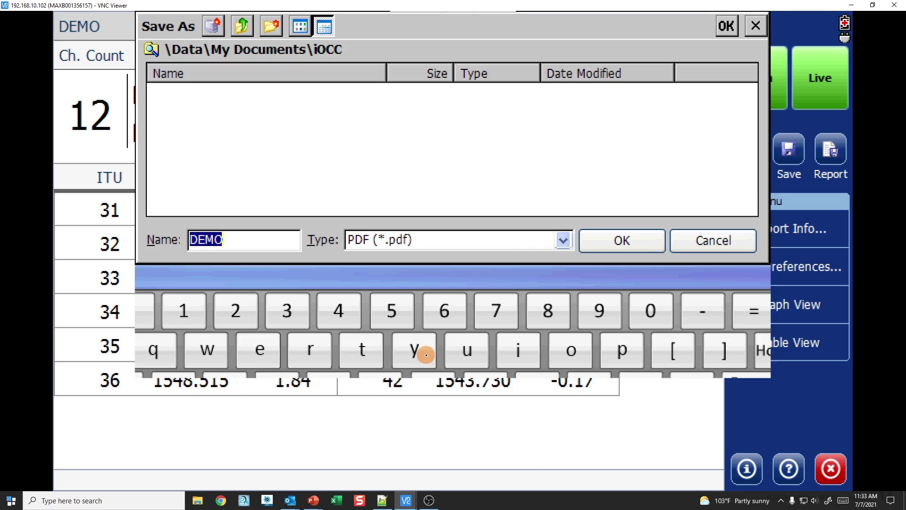
Step: Save the report as a PDF file named DEMO
click(562, 241)
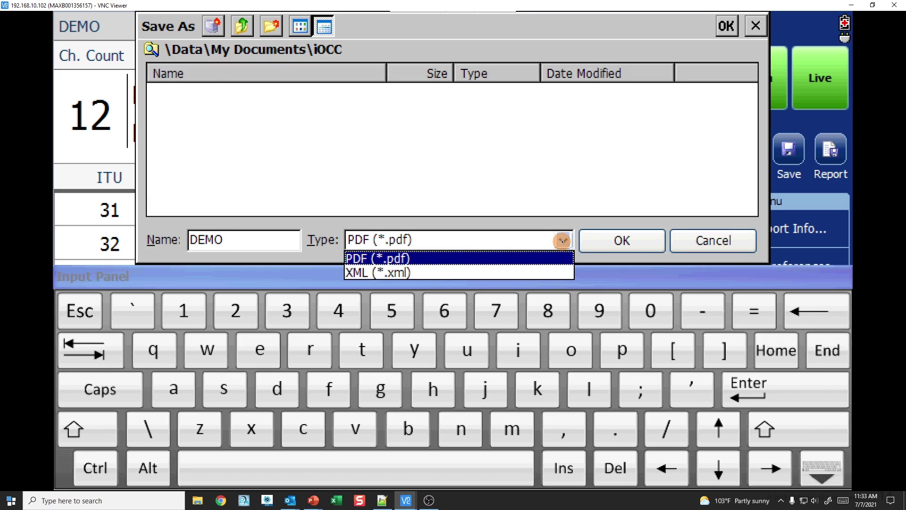
click(411, 257)
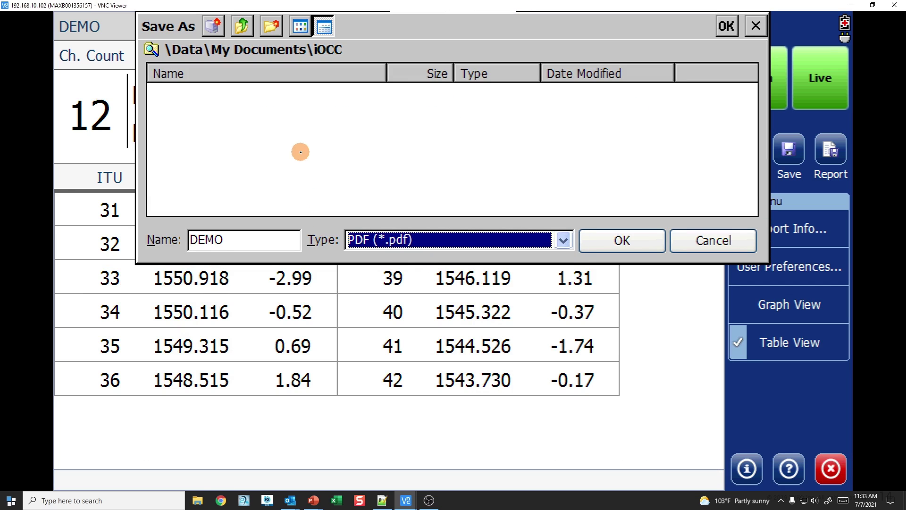
click(595, 243)
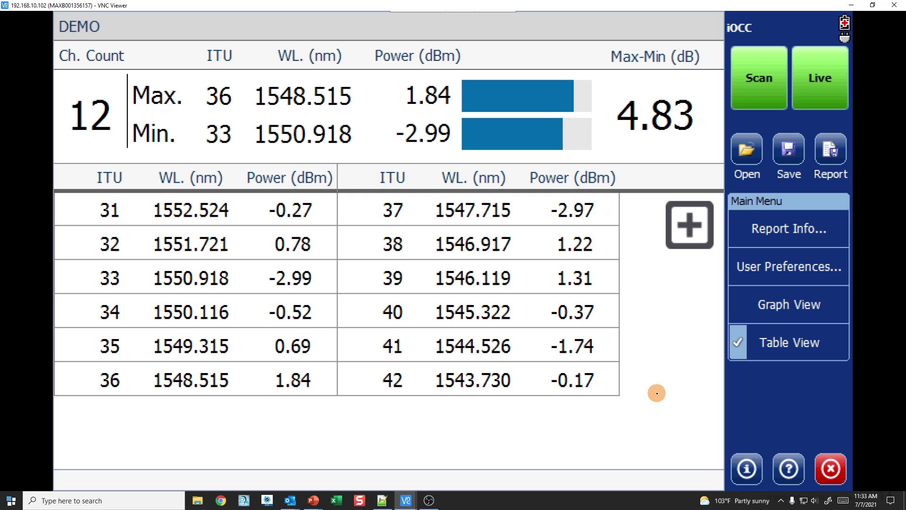
Step: Close iOCC and browse File Manager to the Data\My Documents\iOCC folder
key(alt+F4)
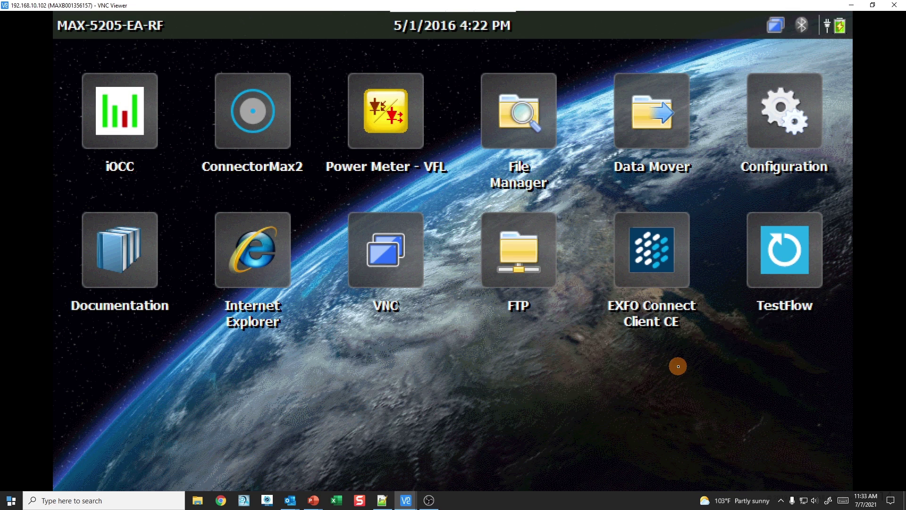
click(533, 124)
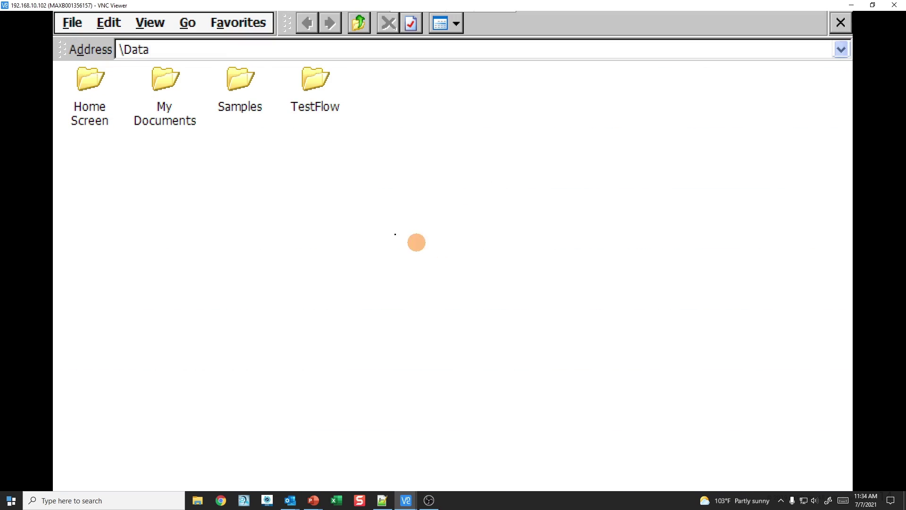
double_click(162, 91)
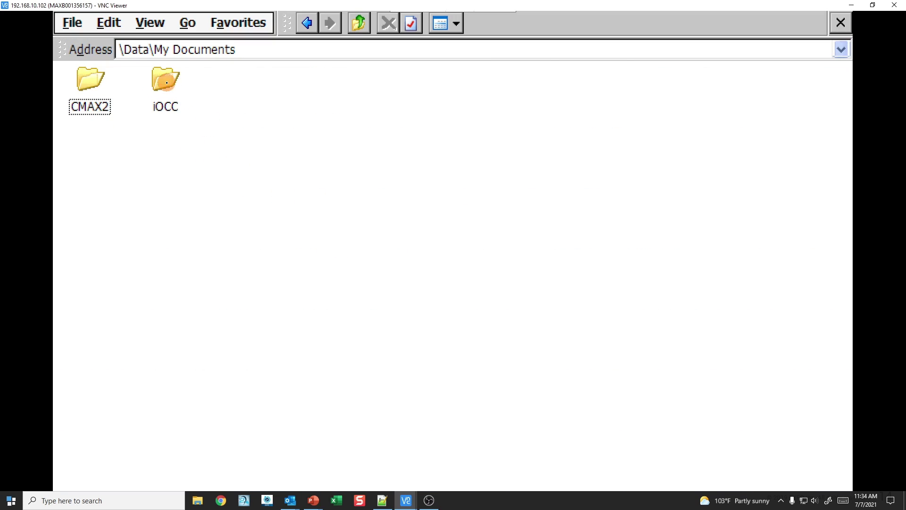
click(174, 93)
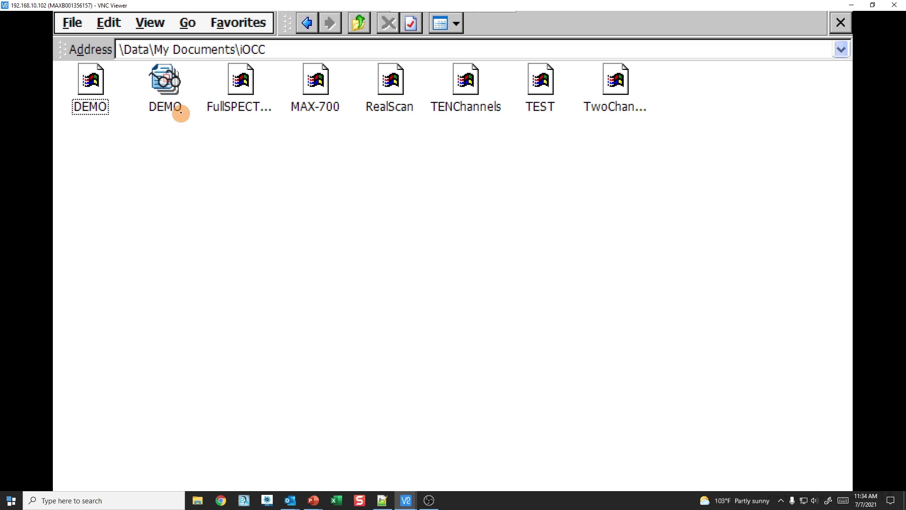
Step: Open the DEMO PDF report, scroll through its pages, and close it
click(168, 89)
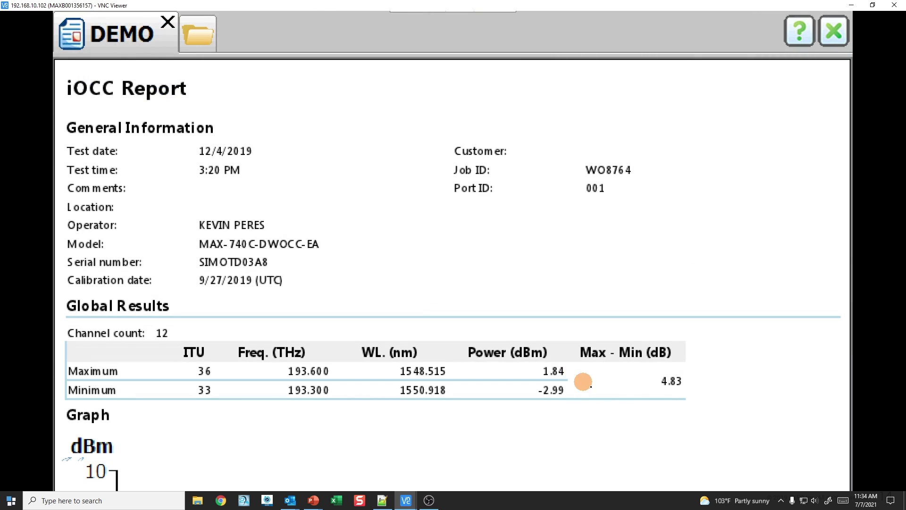
drag(629, 407, 648, 217)
drag(674, 418, 680, 226)
drag(652, 419, 651, 184)
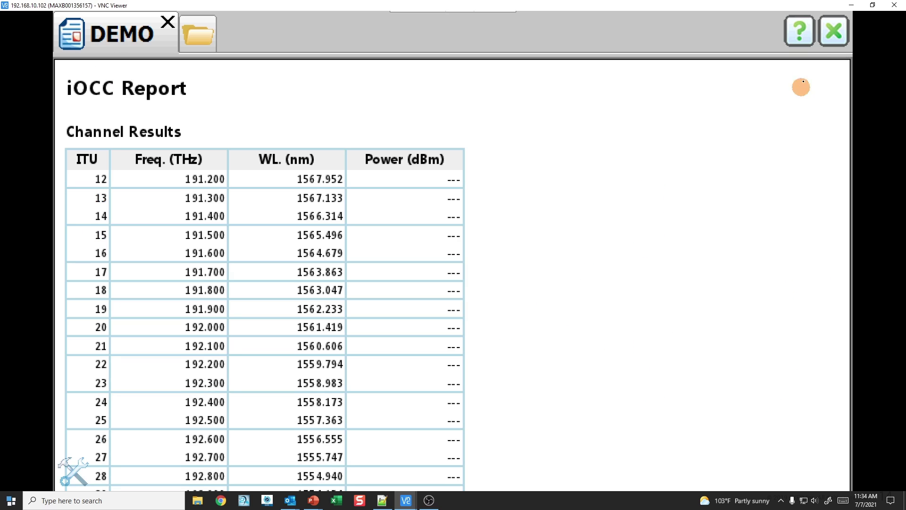
key(Escape)
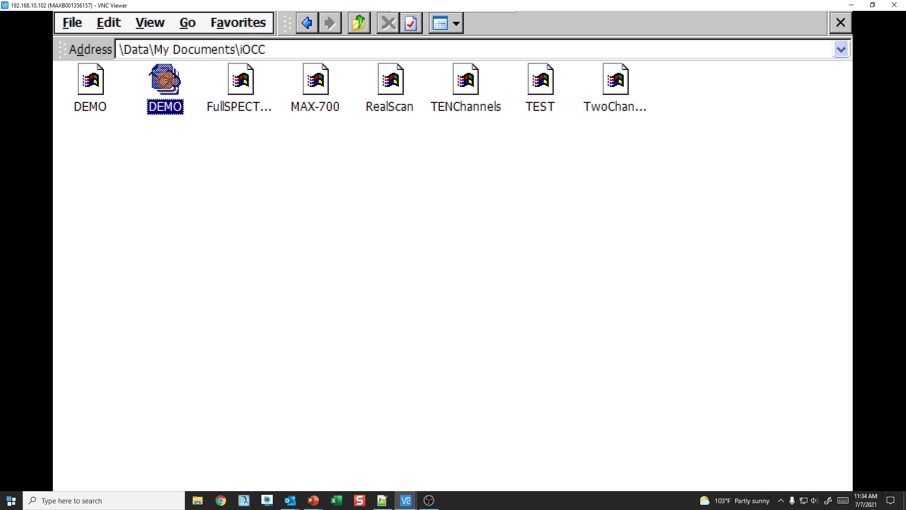
Step: Copy the DEMO report and navigate up to open the Removable Disk
click(108, 25)
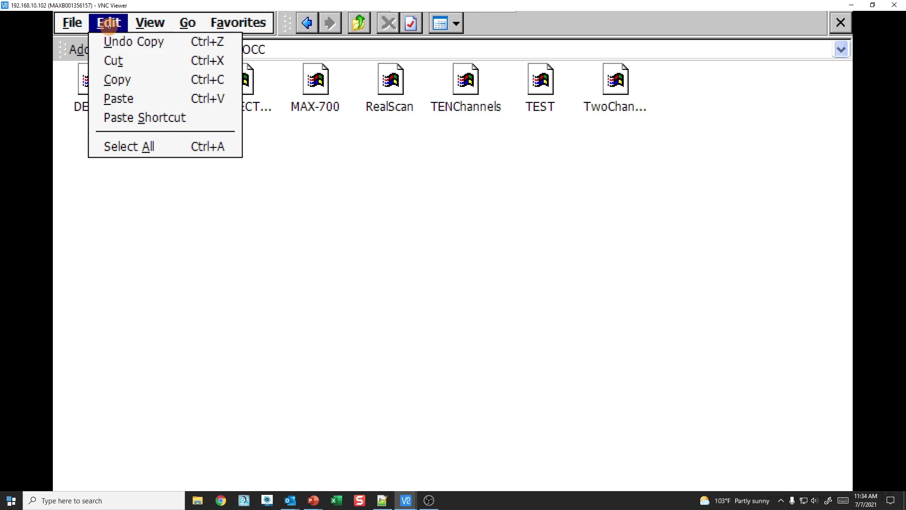
click(118, 79)
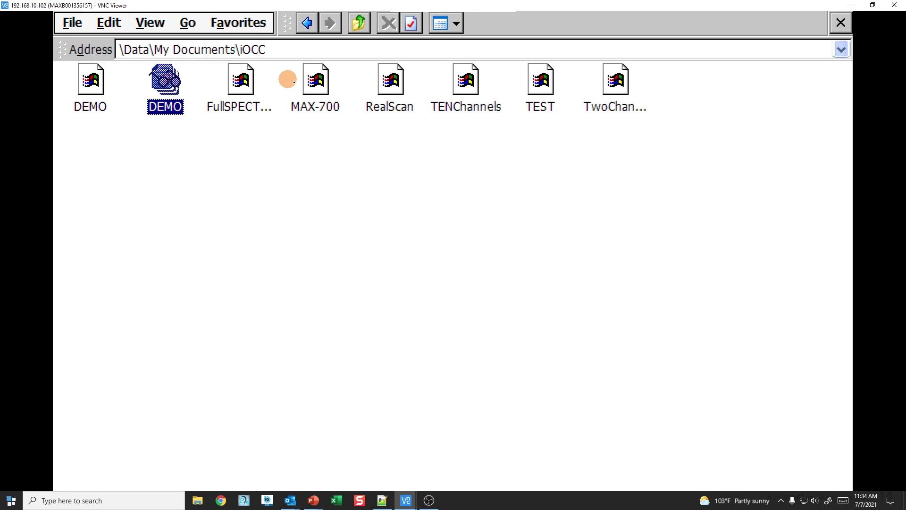
click(359, 22)
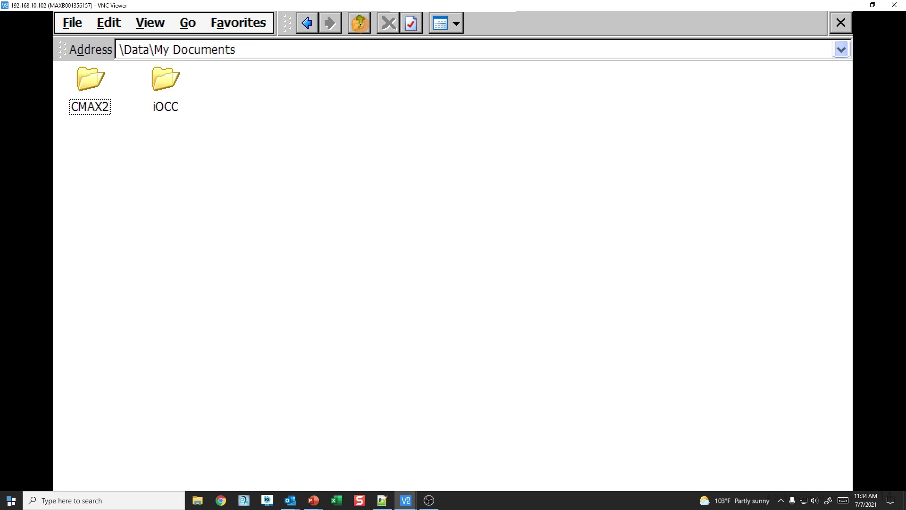
click(359, 23)
click(359, 23)
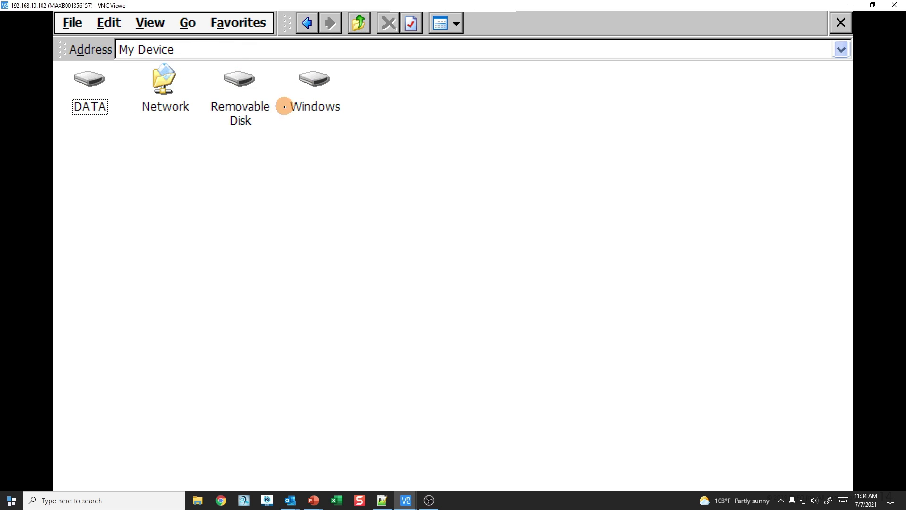
double_click(234, 105)
click(261, 303)
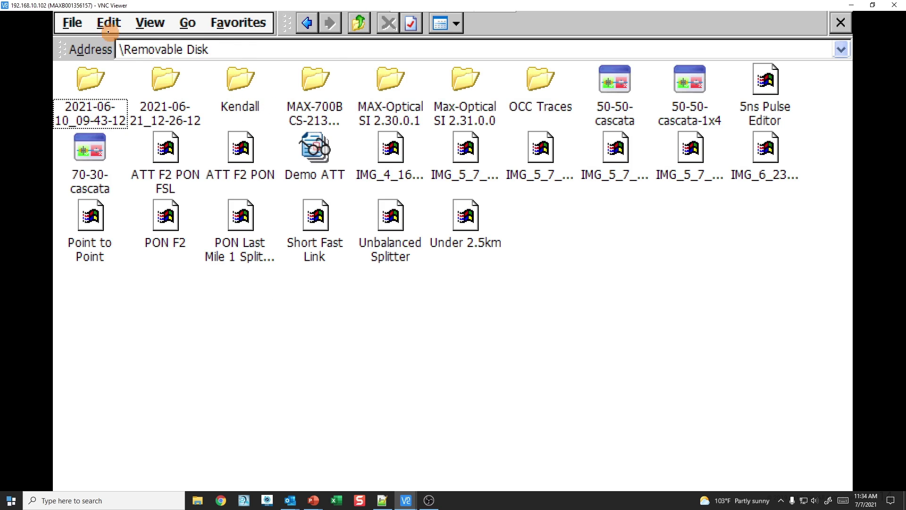
Step: Paste the DEMO report onto the Removable Disk and close File Manager
click(107, 28)
click(118, 97)
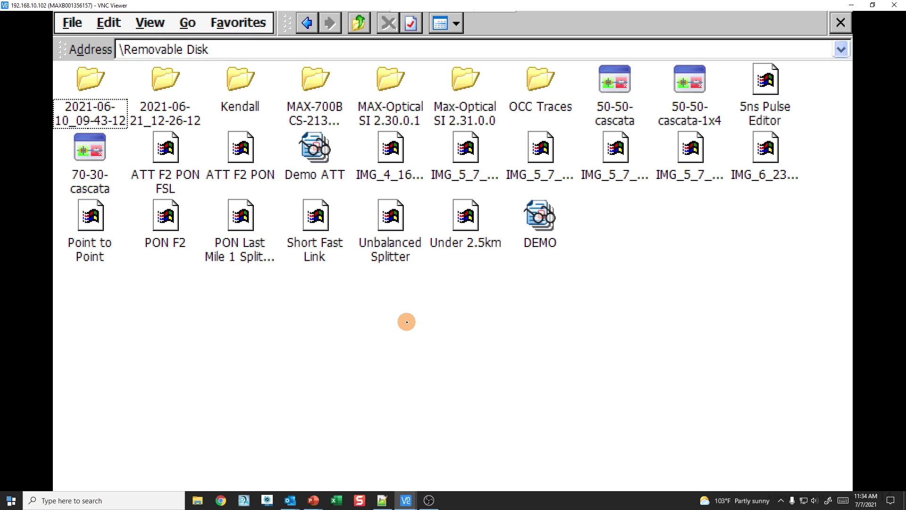
click(561, 232)
click(607, 373)
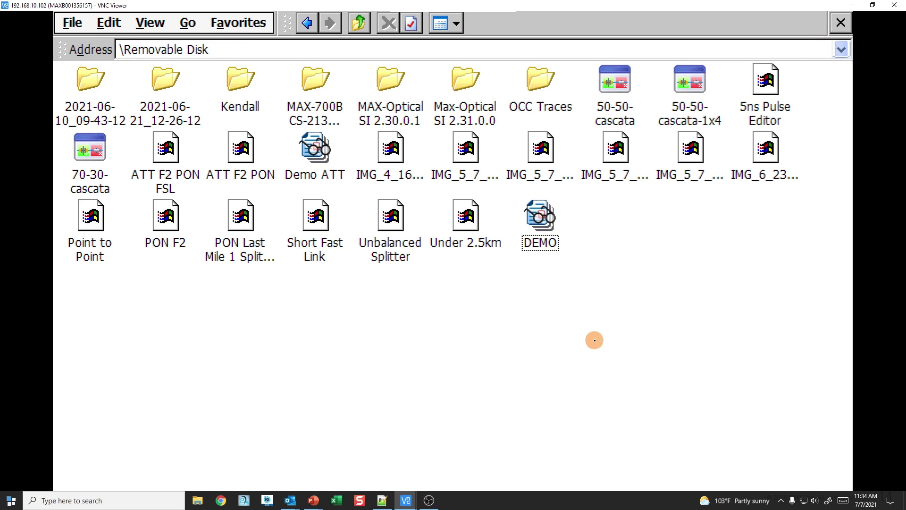
click(840, 22)
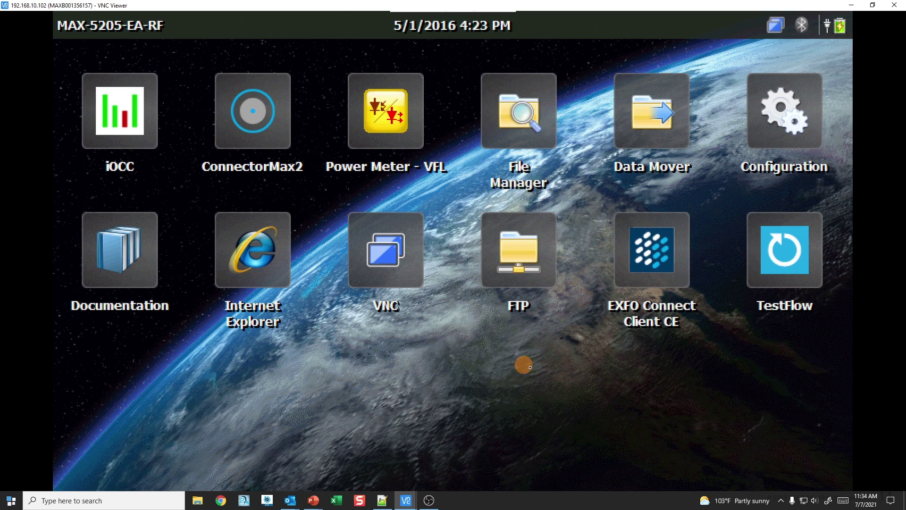
Step: Use Data Mover to copy Data\My Documents to the Removable Disk, then close it
click(655, 117)
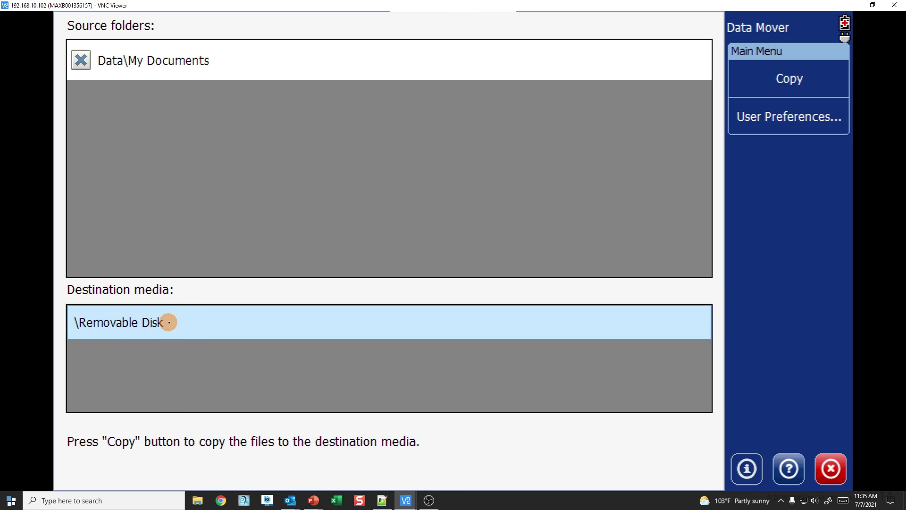
click(779, 78)
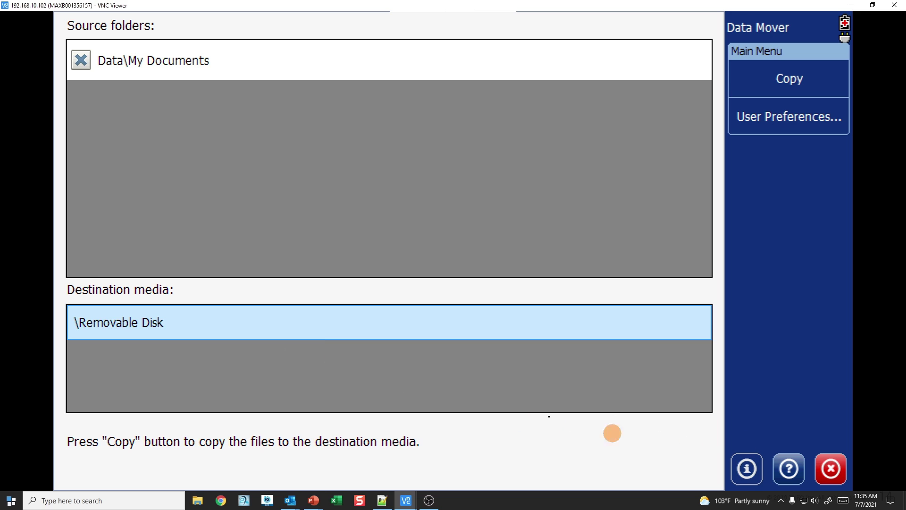
click(830, 476)
click(499, 117)
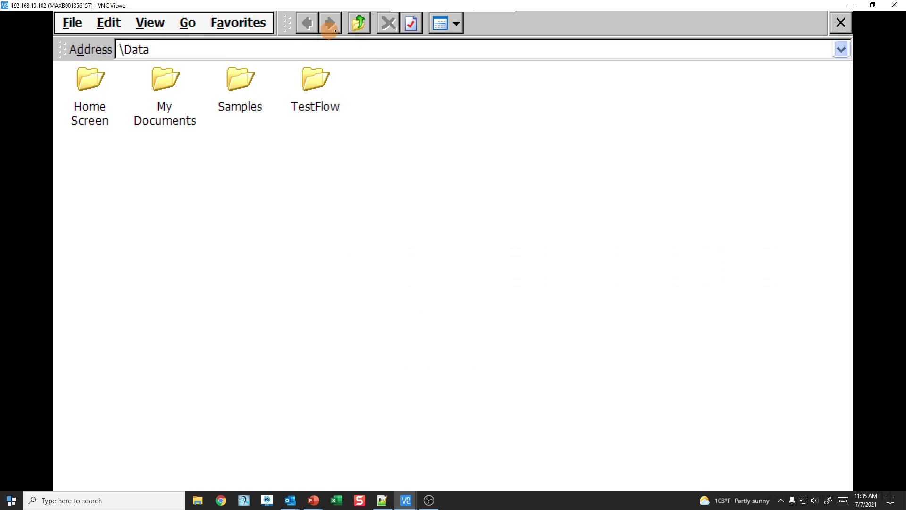
Step: Check the Removable Disk for the new dated backup folder, then close File Manager
click(359, 23)
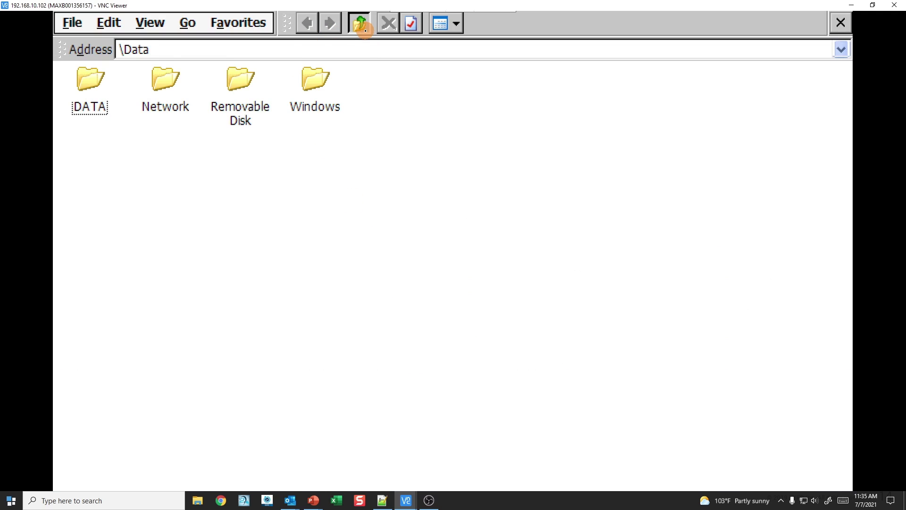
double_click(225, 107)
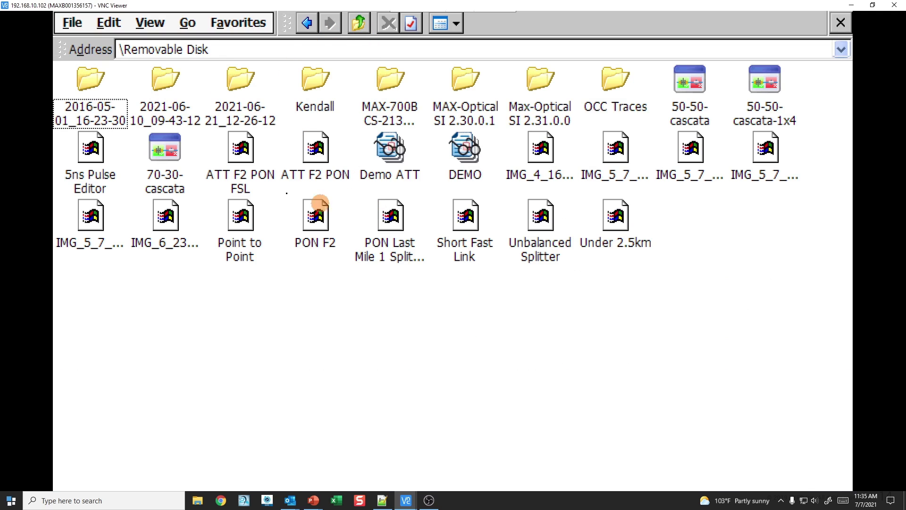
click(187, 117)
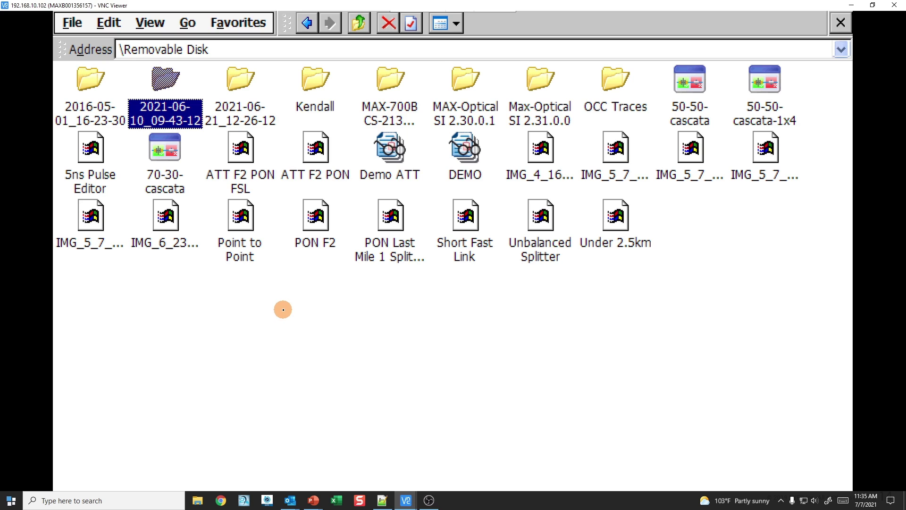
click(840, 23)
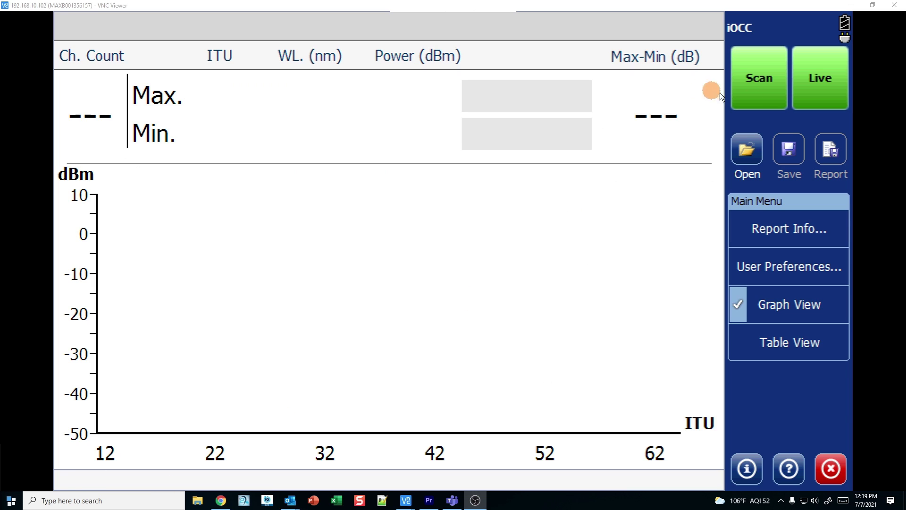
Step: Start continuous live acquisition of channel power in iOCC
click(824, 90)
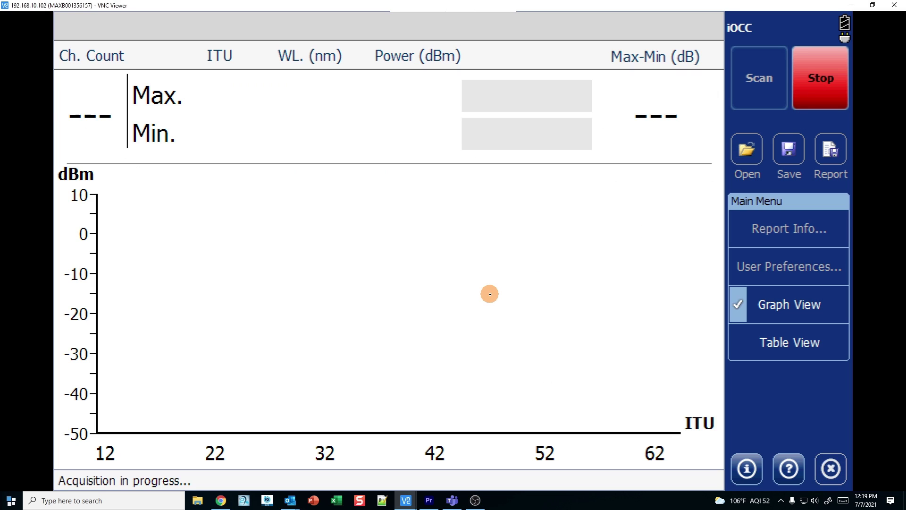